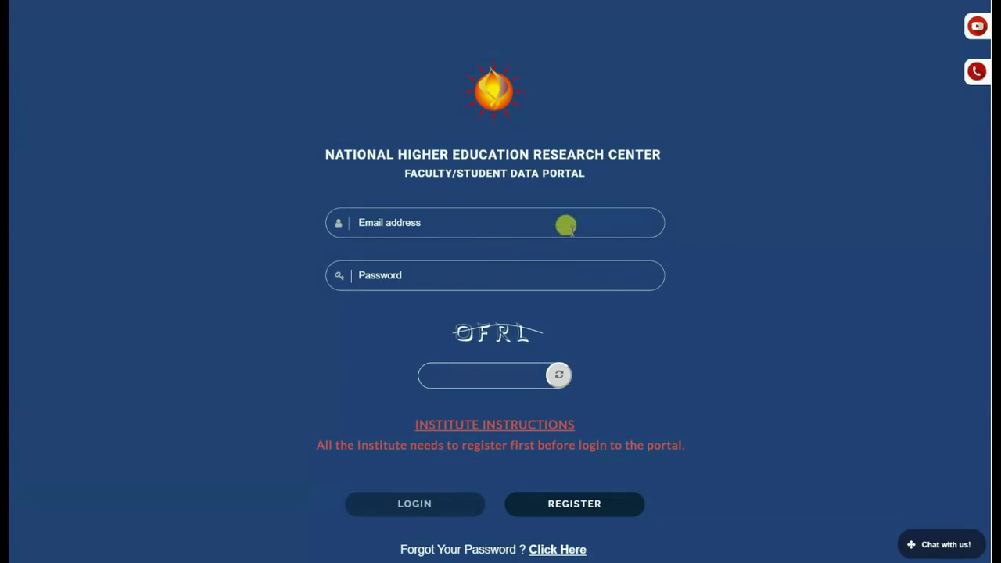
Step: Select state 'dummy', district 'dummy dist' and institute 'Graylab' to load its registration form
click(603, 216)
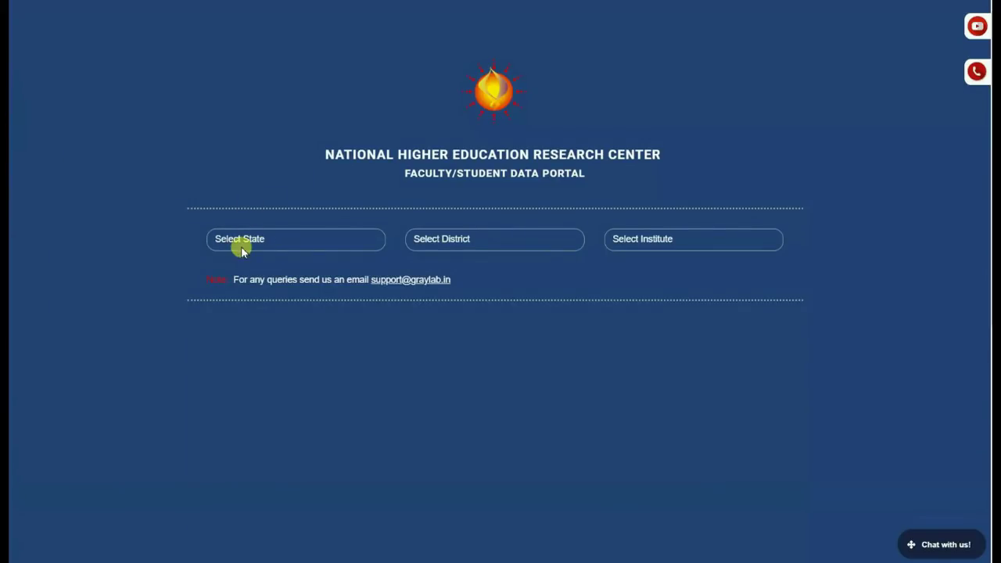
click(271, 245)
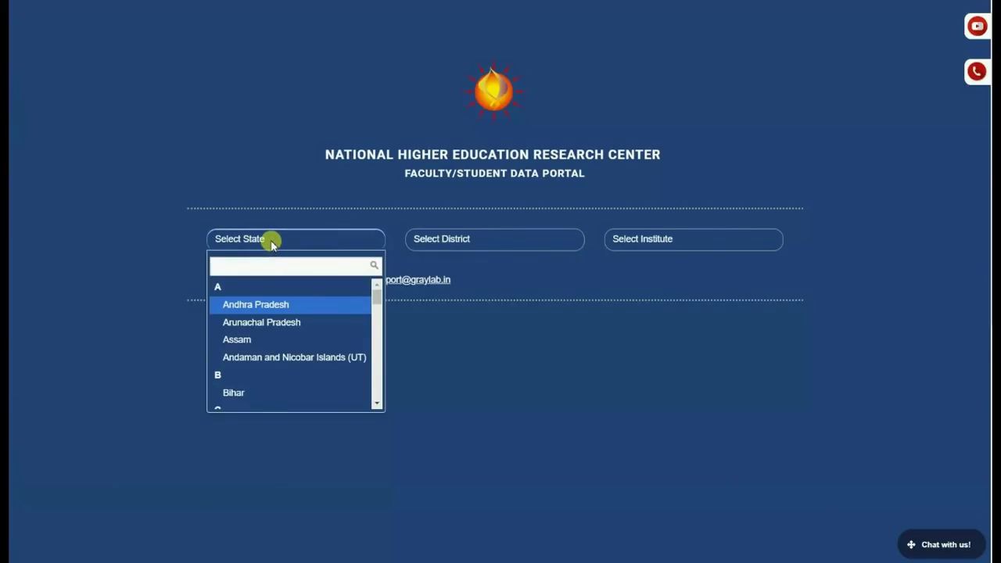
text(dummy)
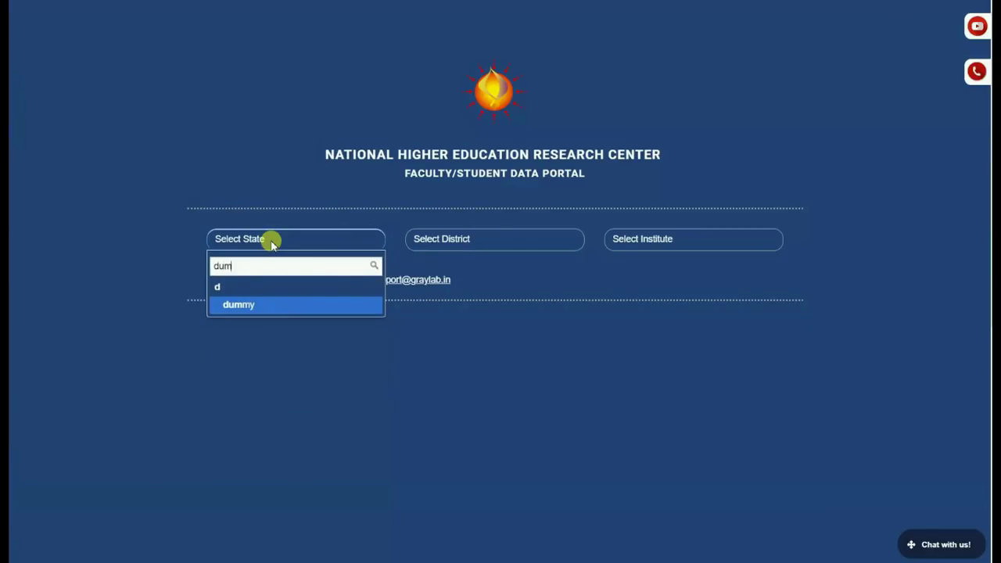
click(327, 308)
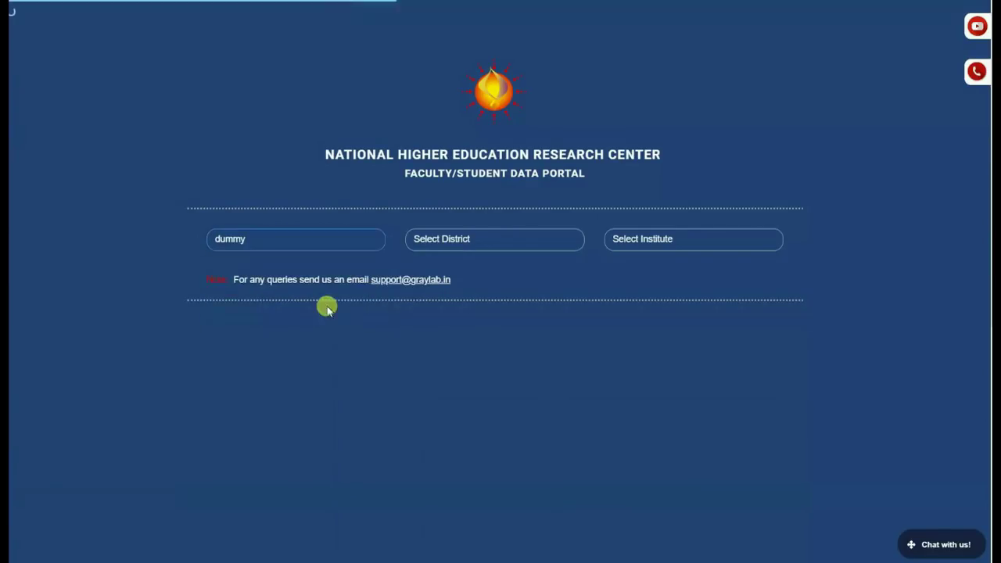
click(522, 236)
click(493, 306)
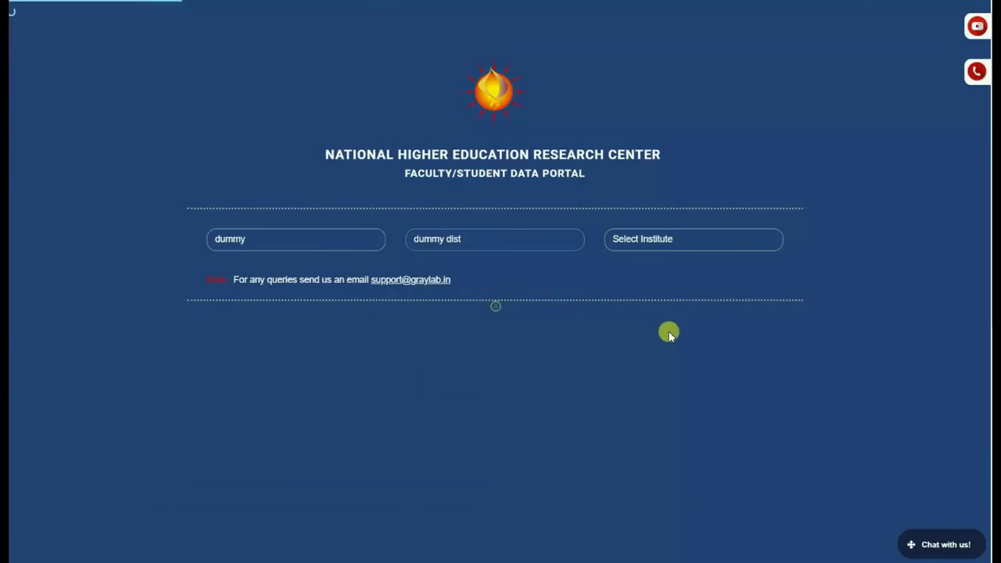
click(688, 246)
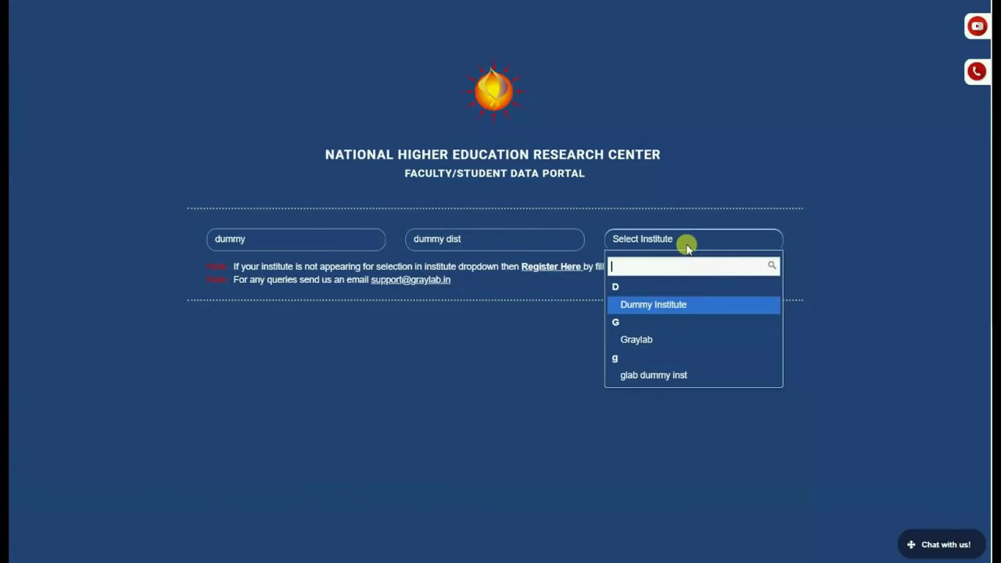
click(653, 341)
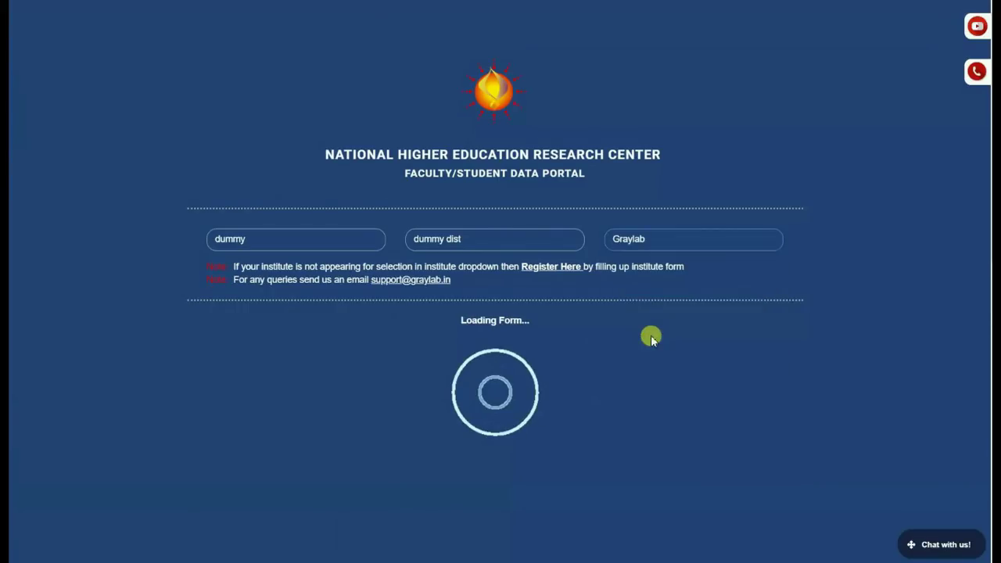
Step: Enter the institute's e-mail address and mobile number
scroll(902, 331, down, 3)
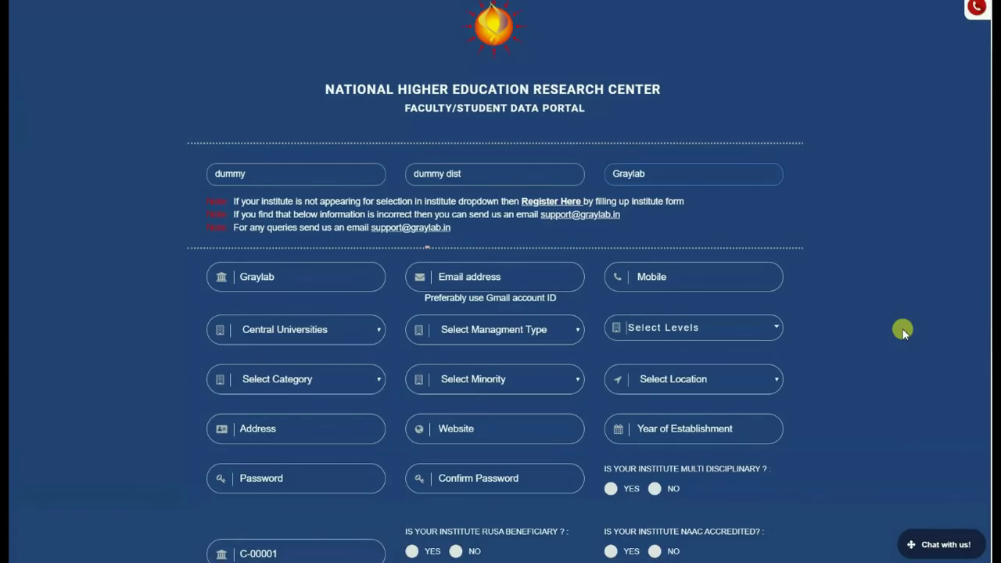
scroll(902, 331, up, 2)
scroll(898, 316, down, 2)
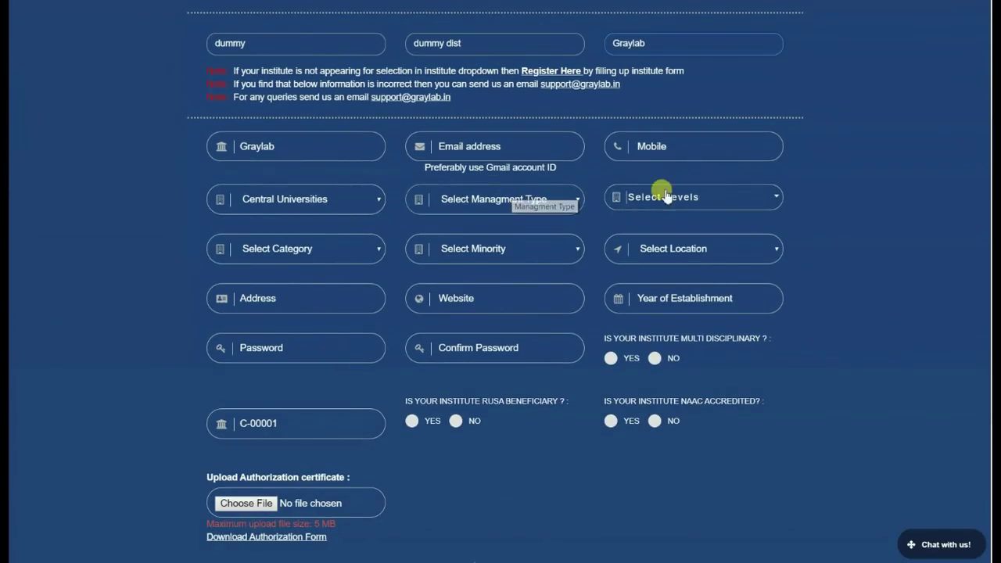
scroll(783, 194, up, 3)
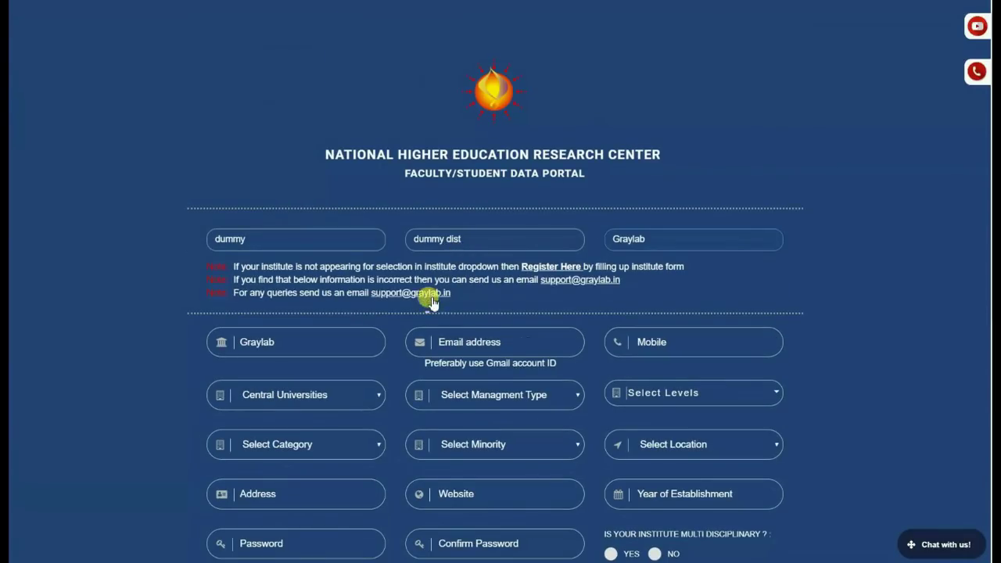
click(456, 340)
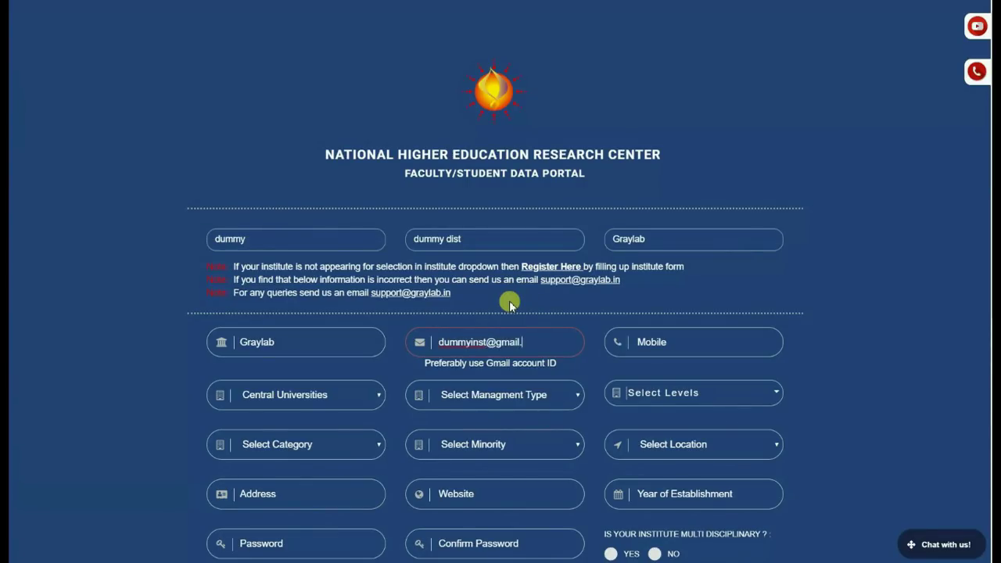
click(665, 333)
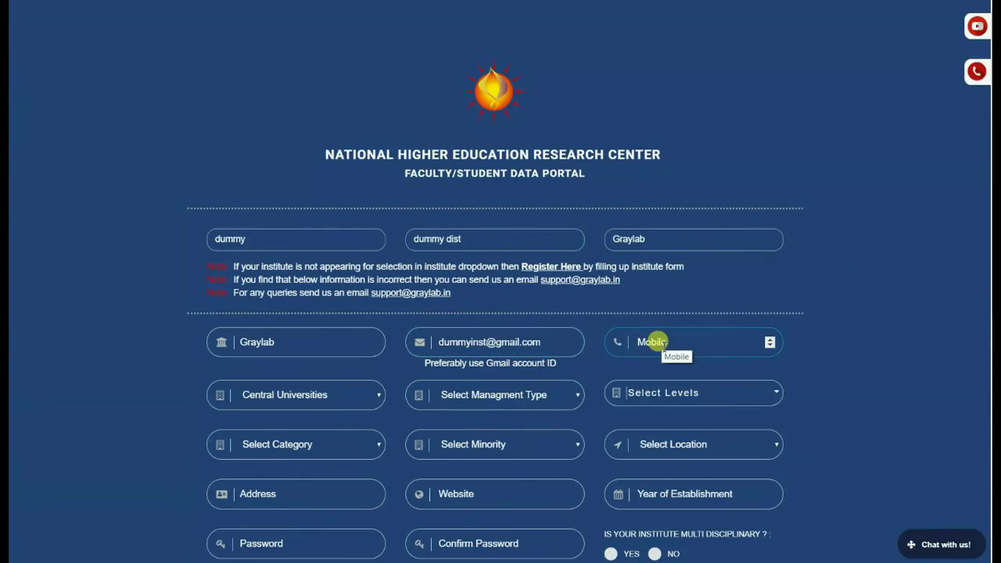
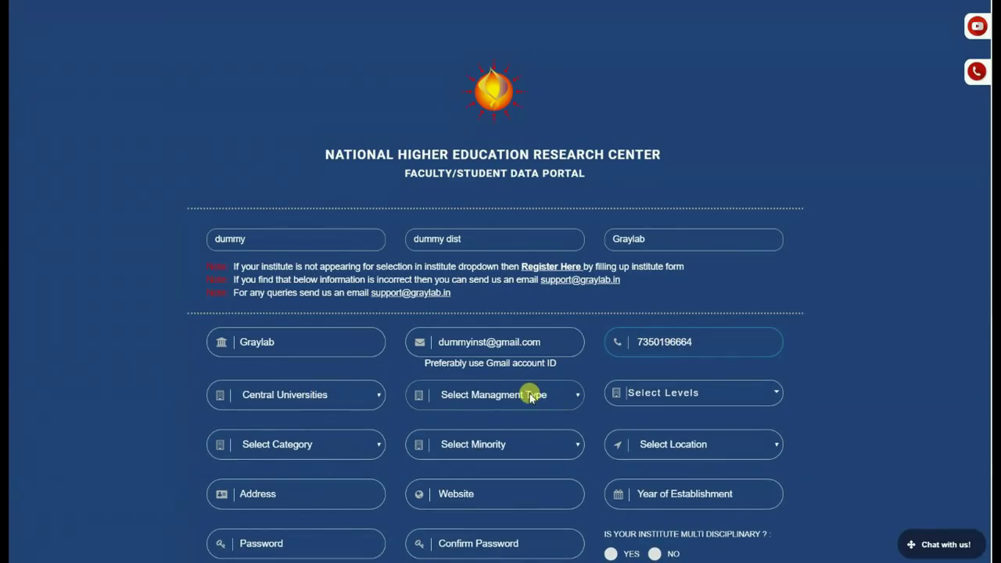
Step: Set management Govt, level UG, category Professional, minority Religious and location Rural
click(531, 397)
click(458, 429)
click(652, 394)
click(634, 448)
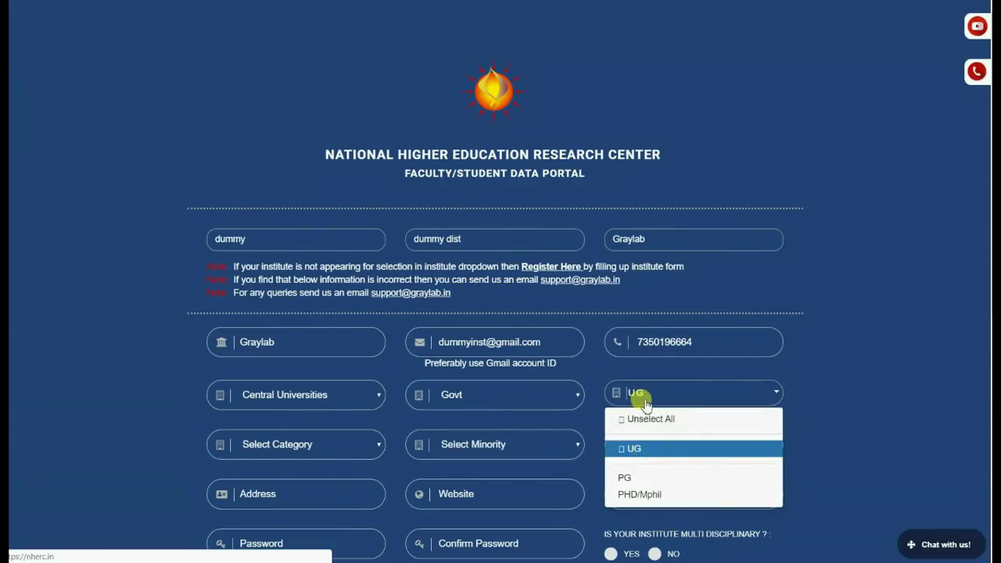
click(645, 401)
click(363, 453)
click(331, 475)
click(551, 451)
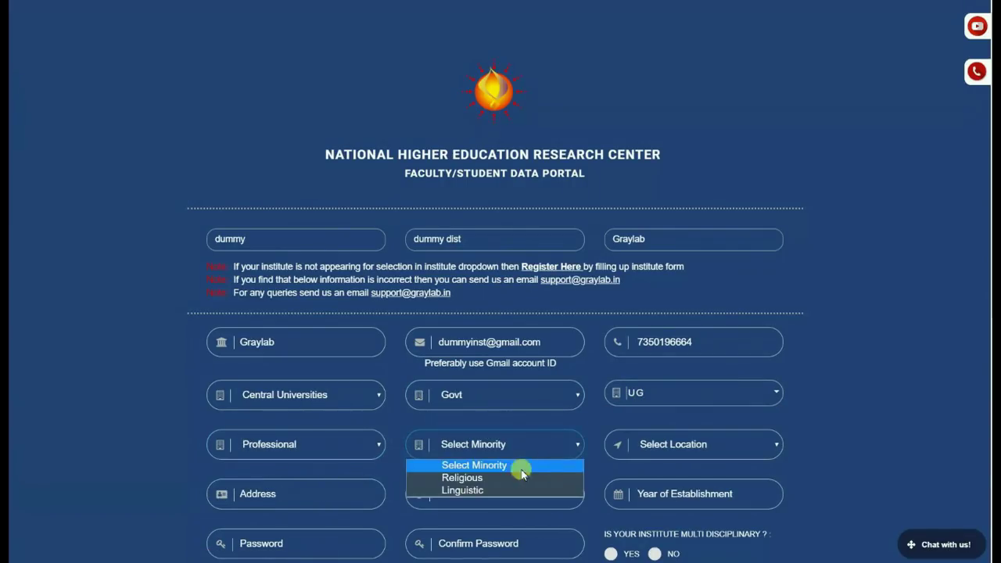
click(523, 475)
click(704, 444)
click(657, 476)
scroll(831, 391, down, 5)
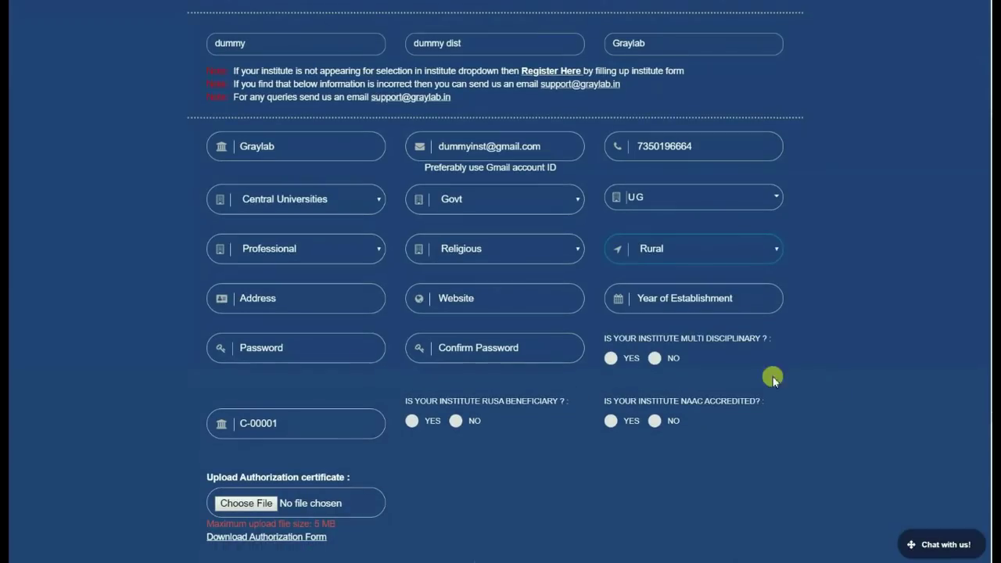
click(277, 298)
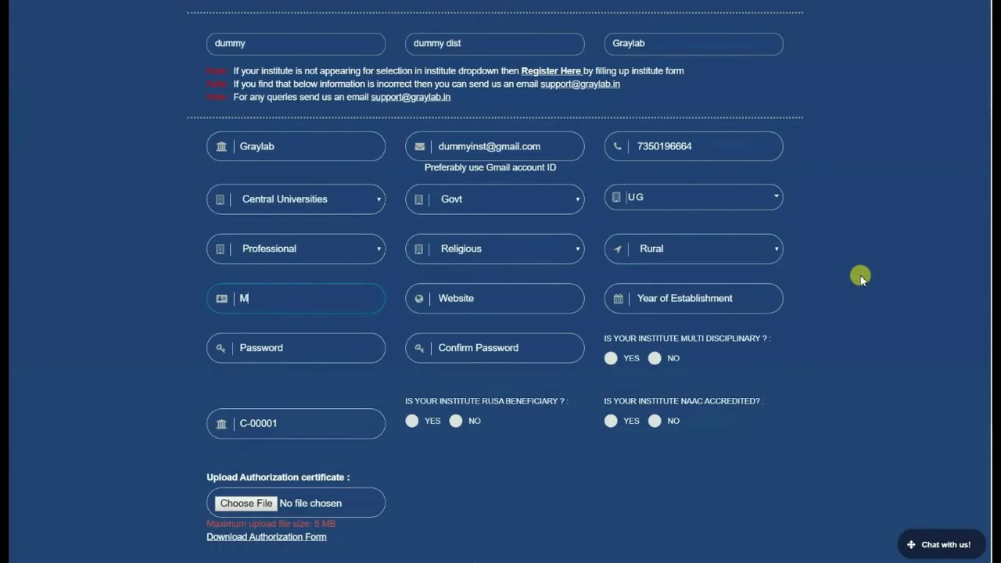
click(518, 309)
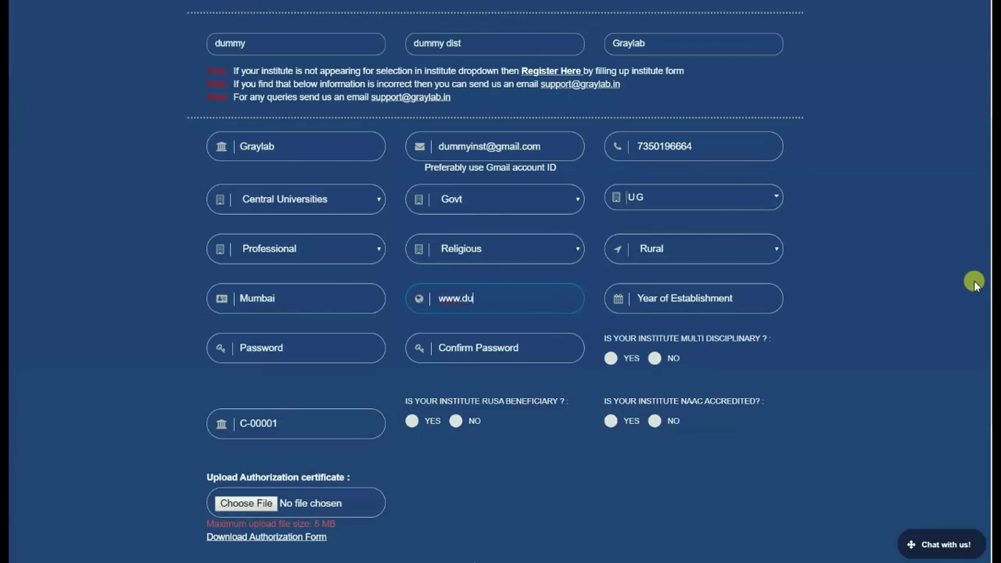
click(759, 312)
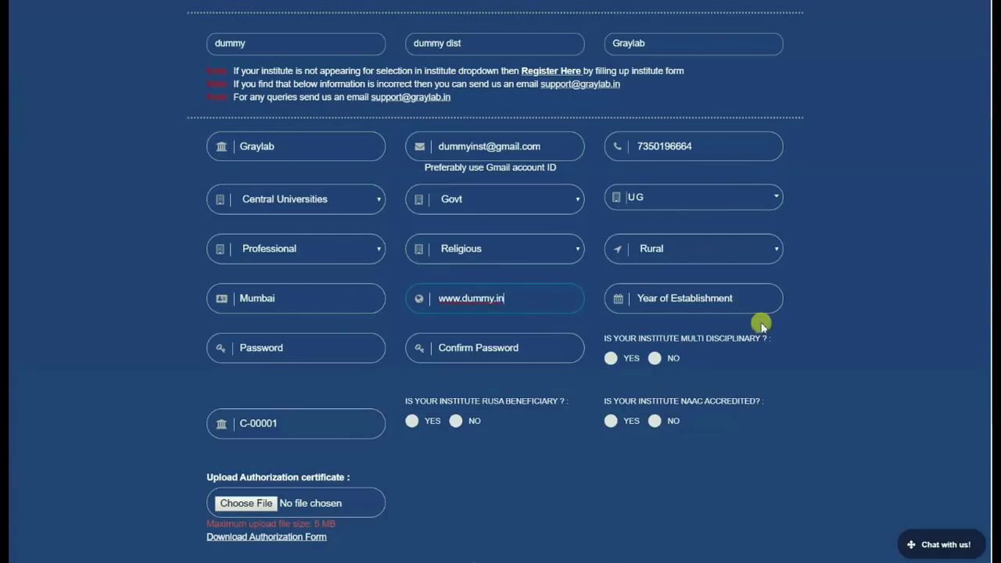
text(1996)
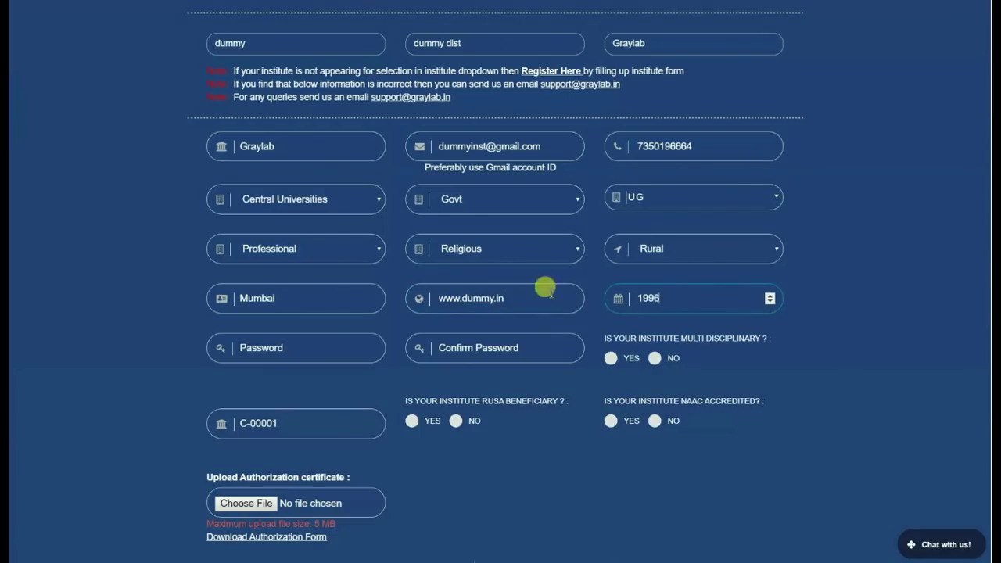
Step: Enter a matching password and confirmation, and mark the institute as multi-disciplinary
click(340, 344)
text(d)
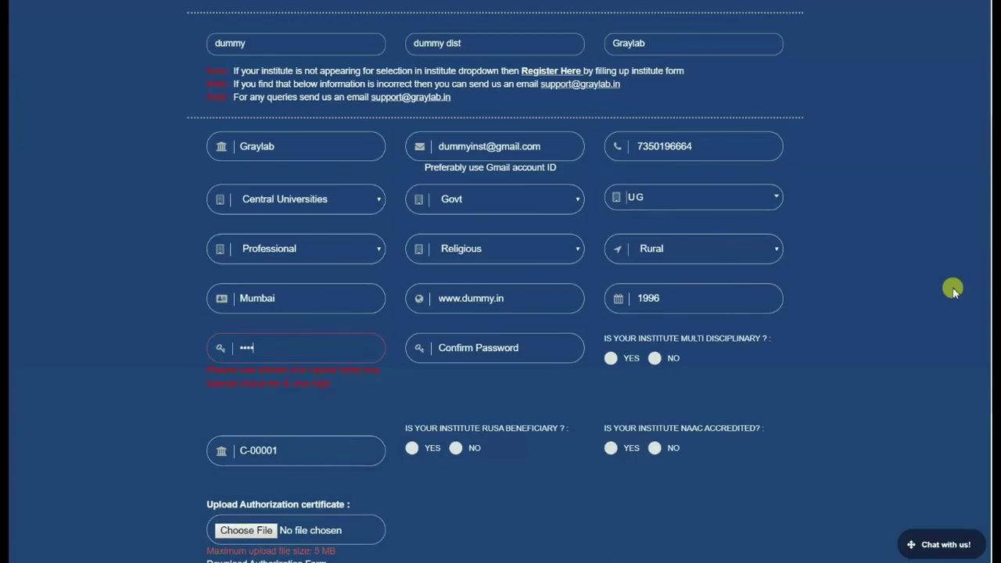
text(D@12)
key(Tab)
text(dumm)
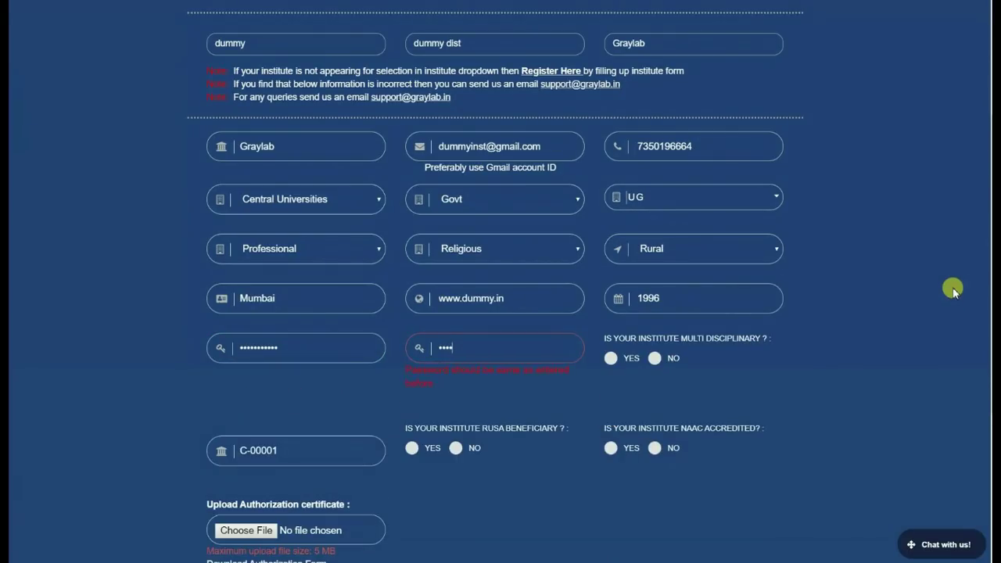
text(yD@1234)
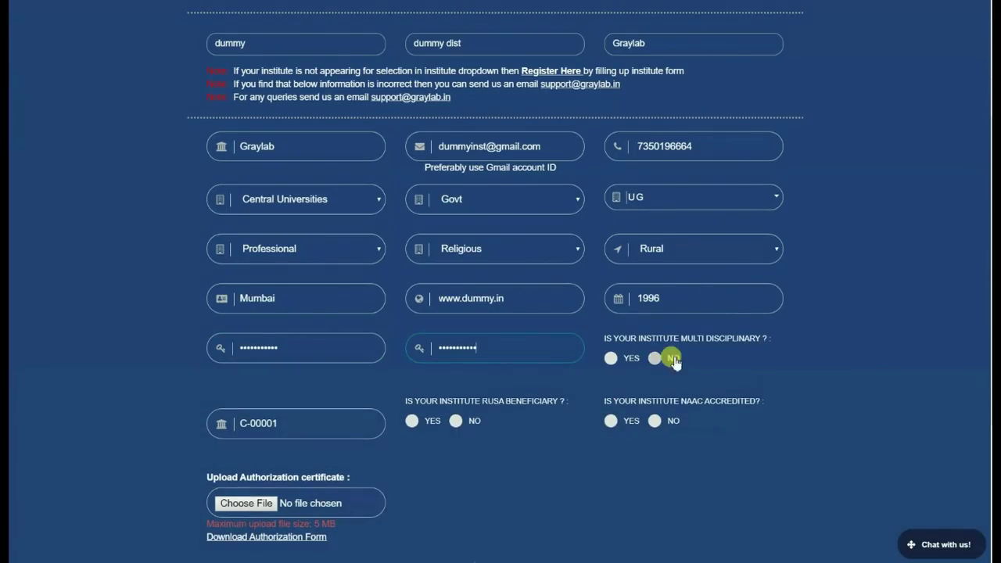
click(611, 358)
scroll(552, 454, down, 1)
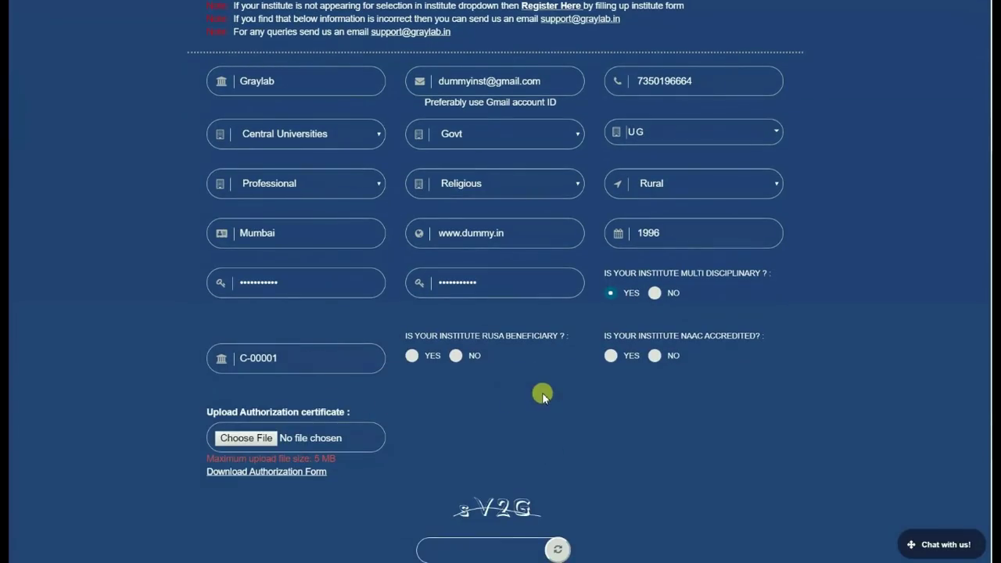
Step: Answer Yes to RUSA beneficiary and NAAC accredited, and attach the MIS-Authorization-Form Word document
click(412, 356)
click(606, 358)
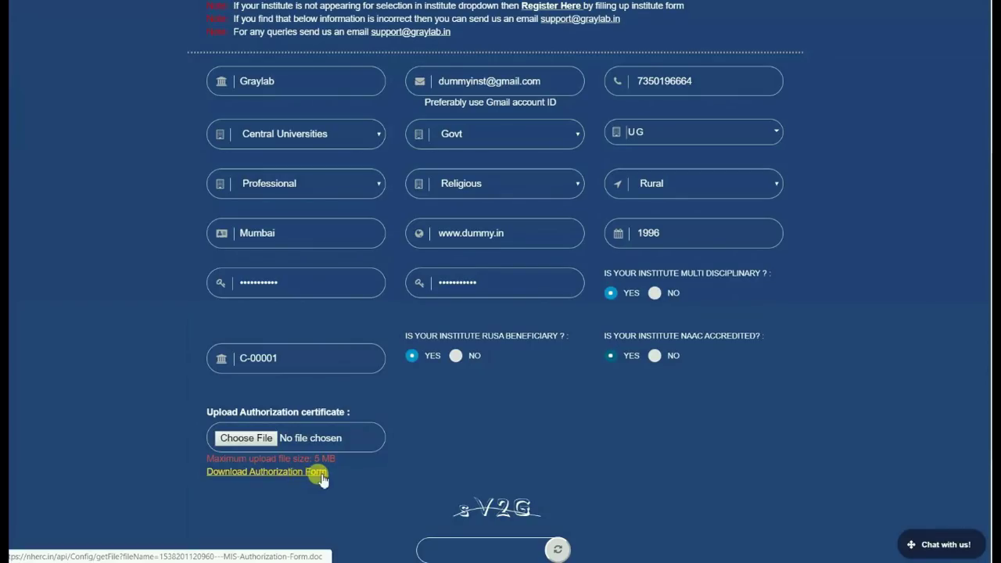
click(235, 440)
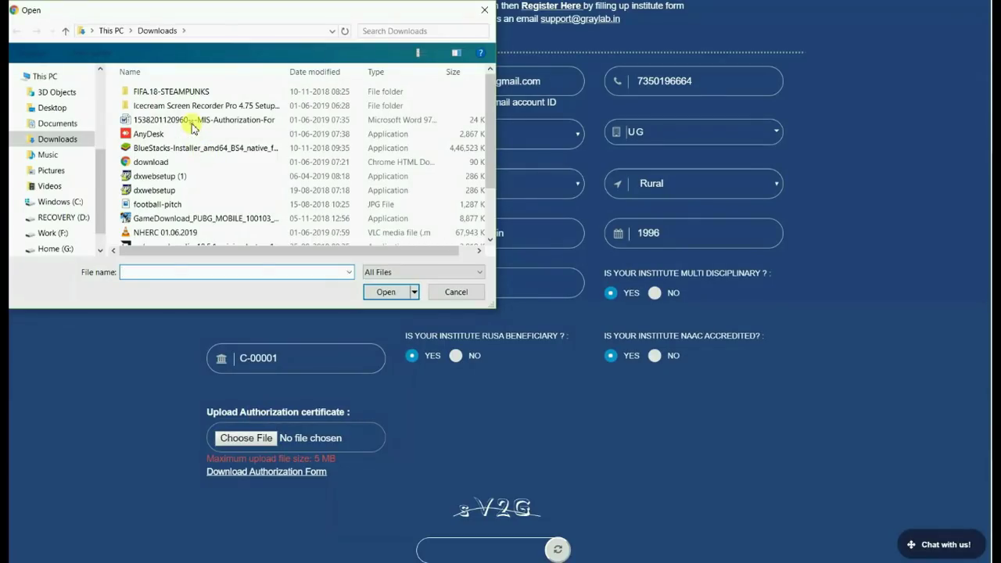
click(192, 124)
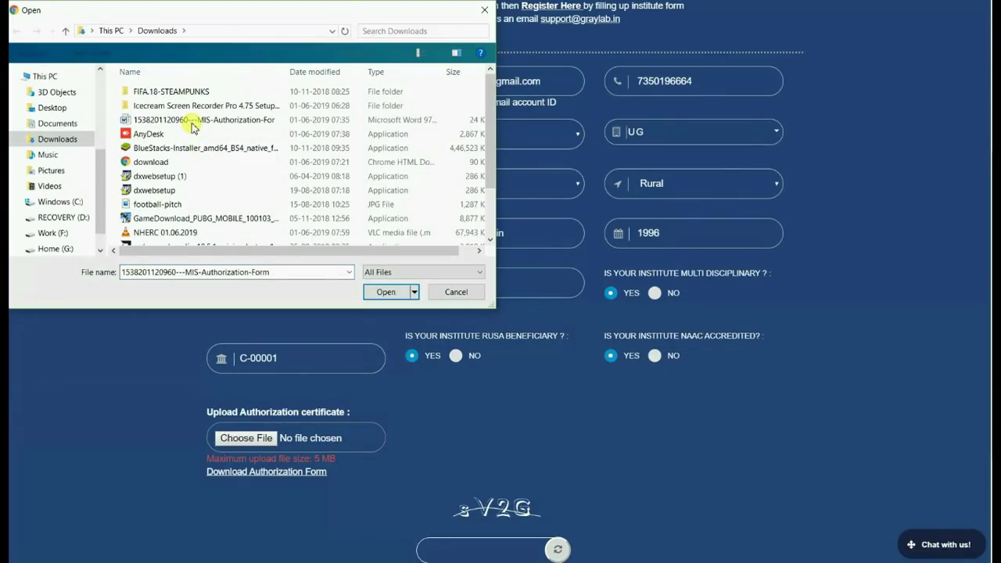
click(384, 292)
Step: Enter captcha sV2G and submit the sign-up, getting the 'Signup Successfully!!' confirmation
scroll(450, 421, down, 2)
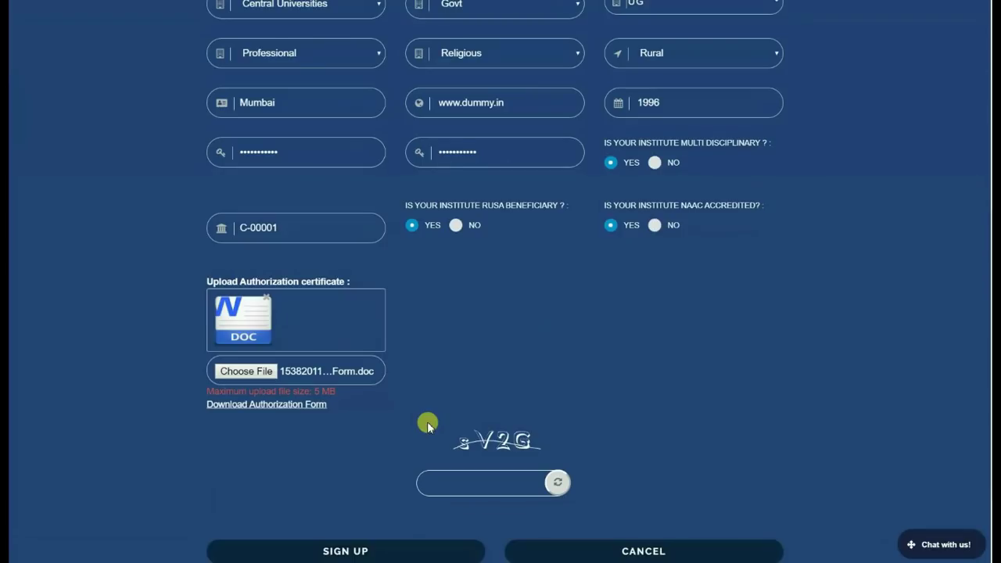
scroll(434, 415, up, 4)
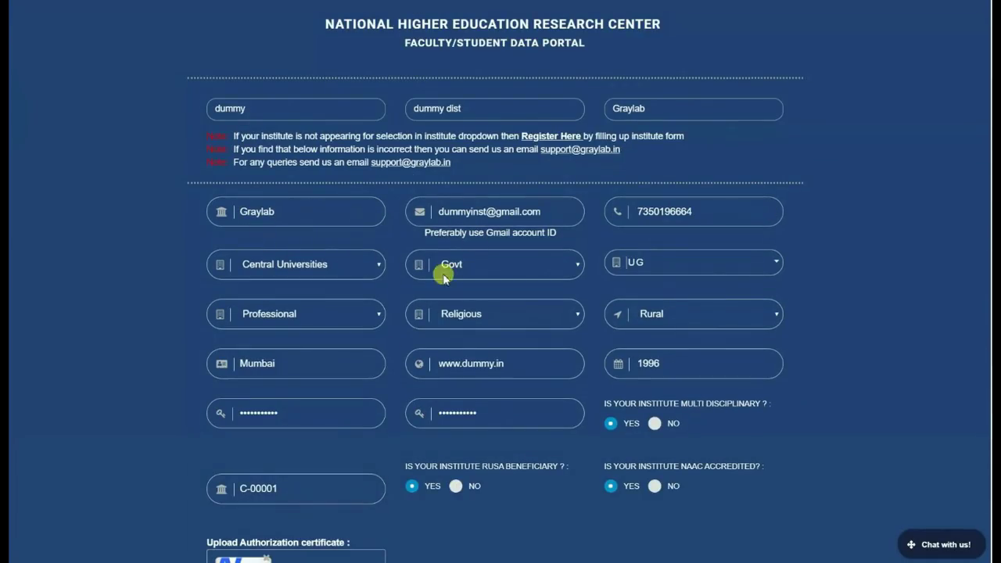
scroll(521, 395, down, 2)
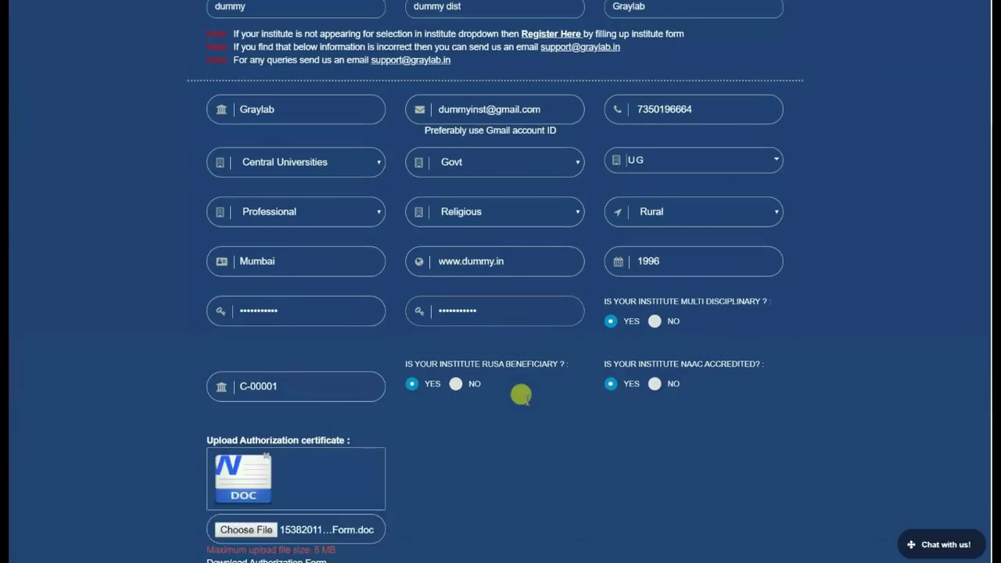
scroll(521, 395, down, 3)
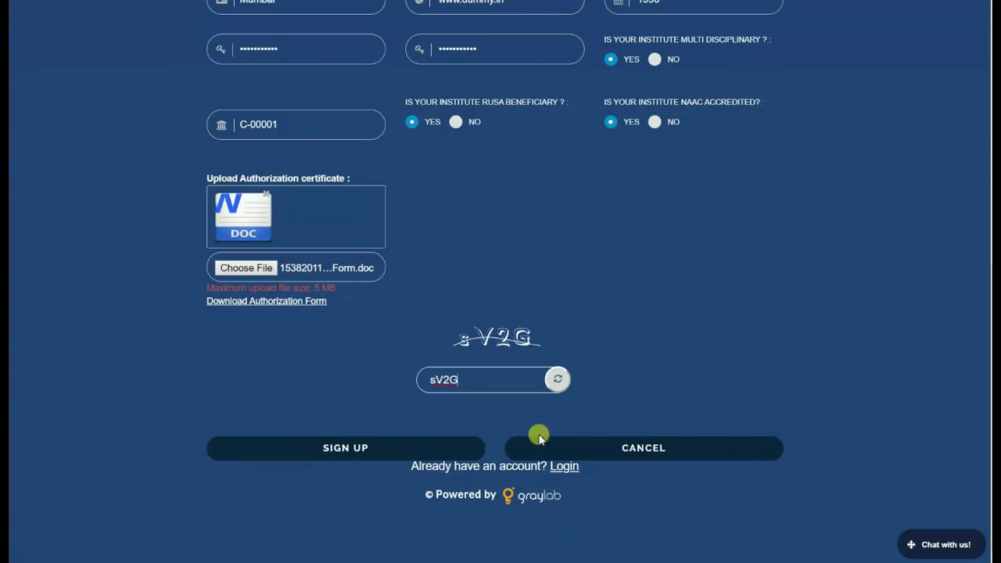
click(383, 457)
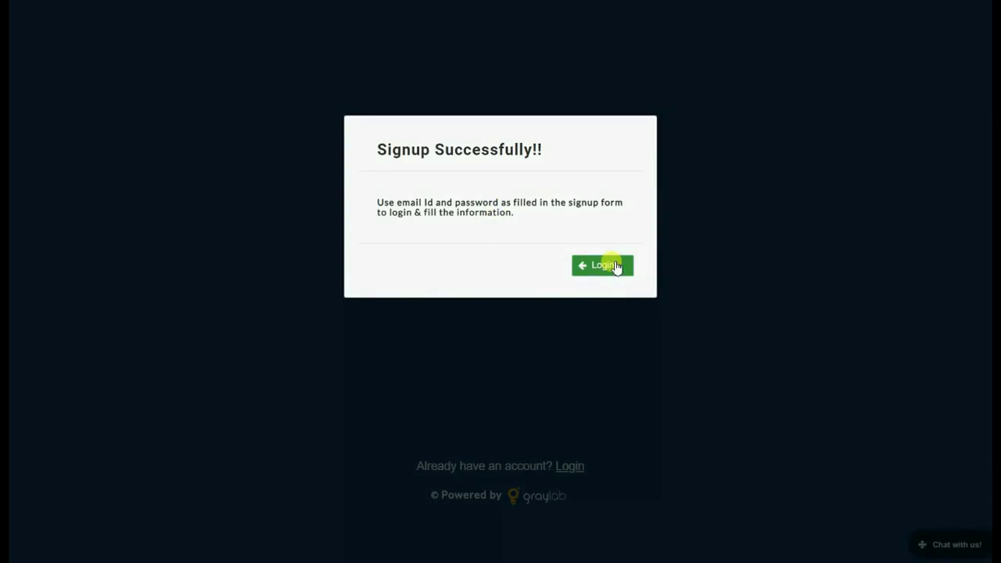
Step: Go from the Signup Successfully dialog to the portal's login page
click(618, 267)
scroll(732, 250, down, 1)
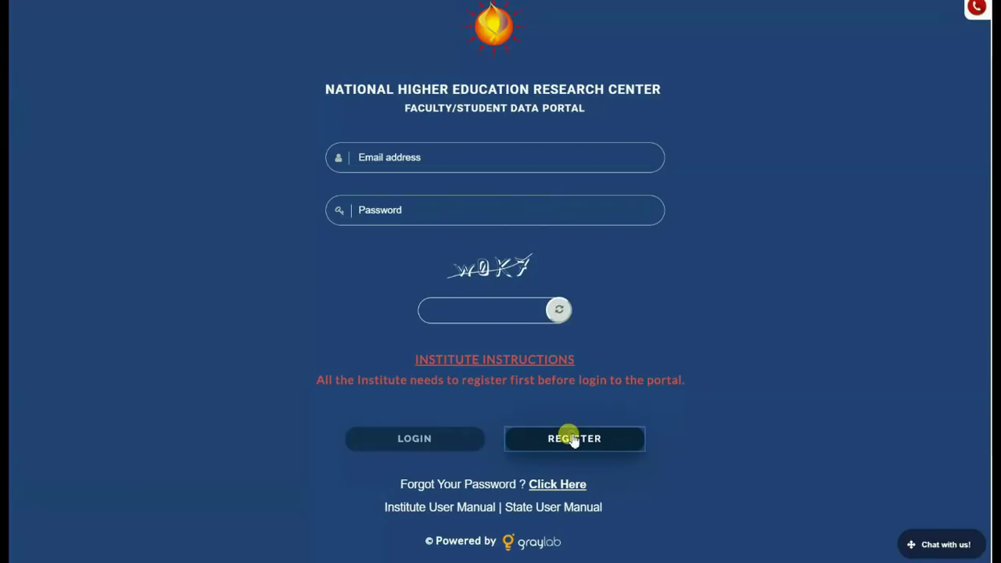
Step: Choose state 'dummy' with district 'dummy dist' and start a new institute registration via Register Here
click(333, 244)
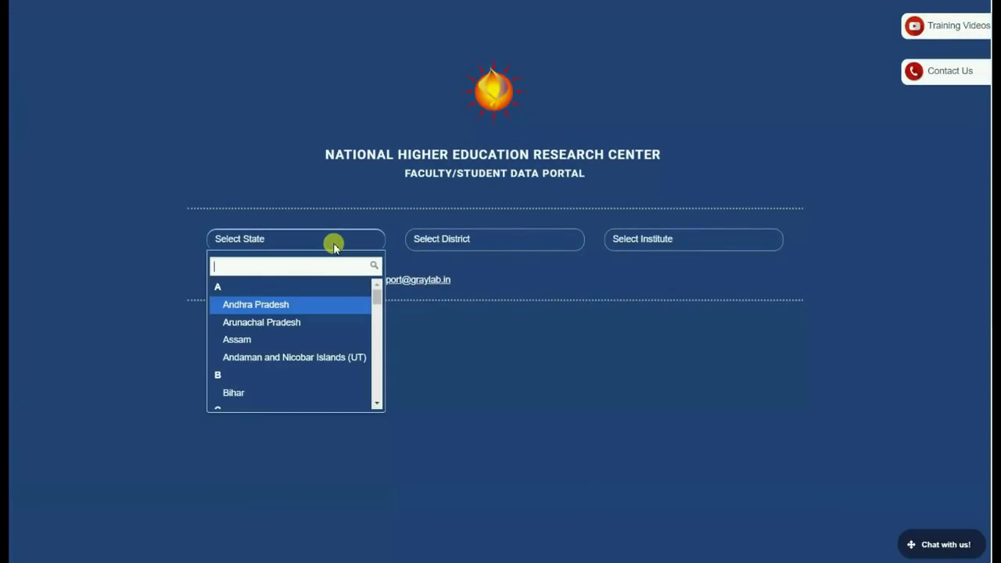
text(dumm)
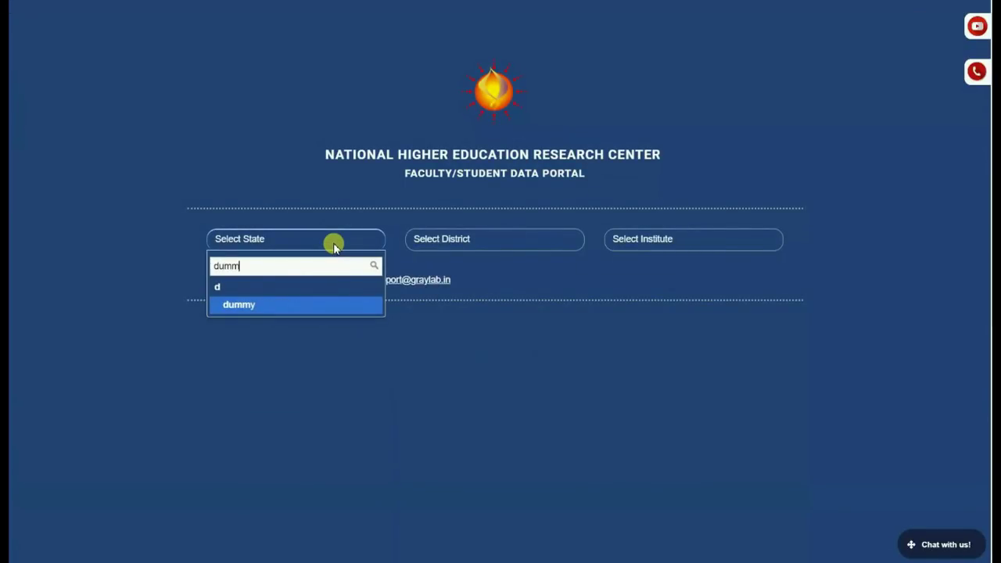
text(y)
key(Return)
key(Return)
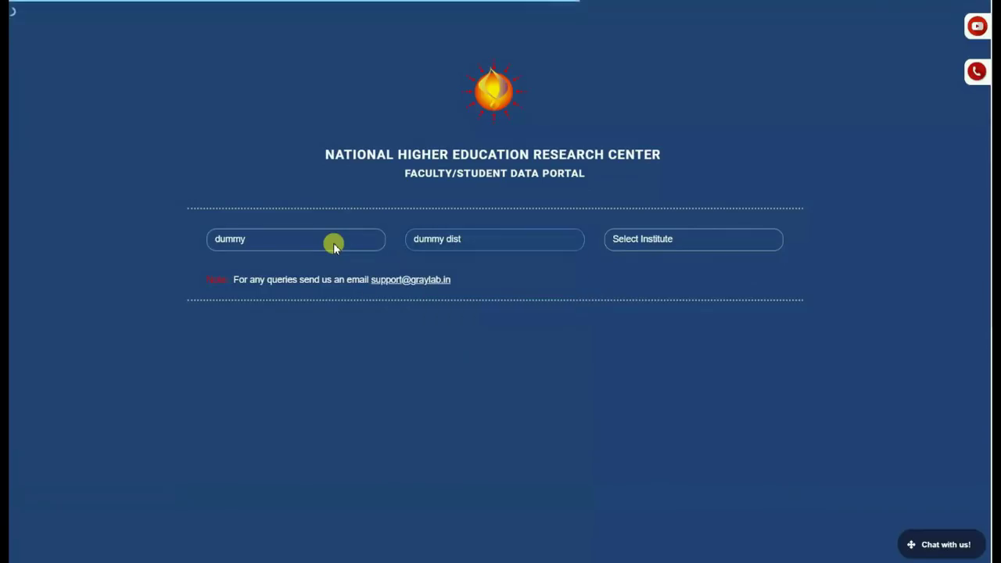
click(725, 239)
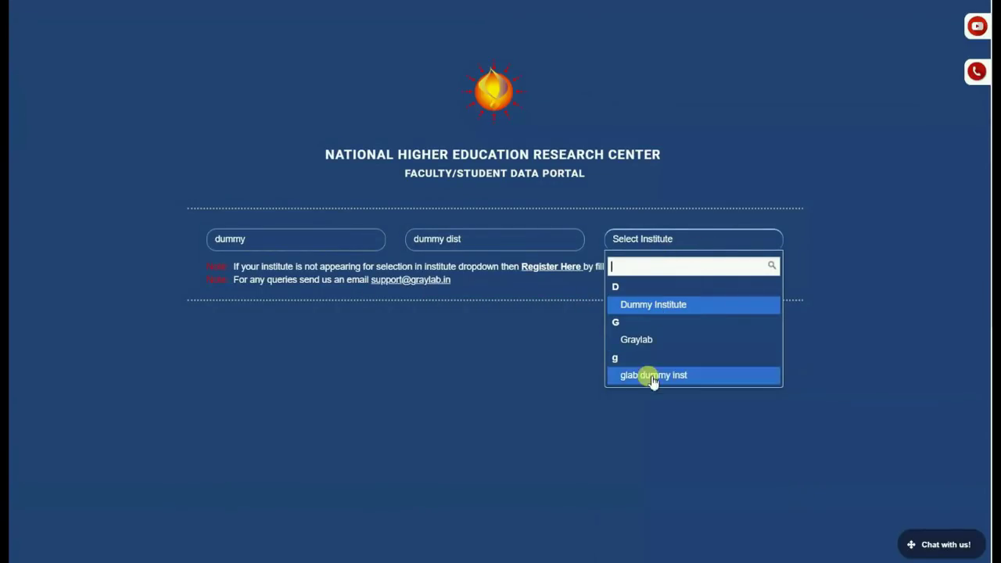
click(547, 270)
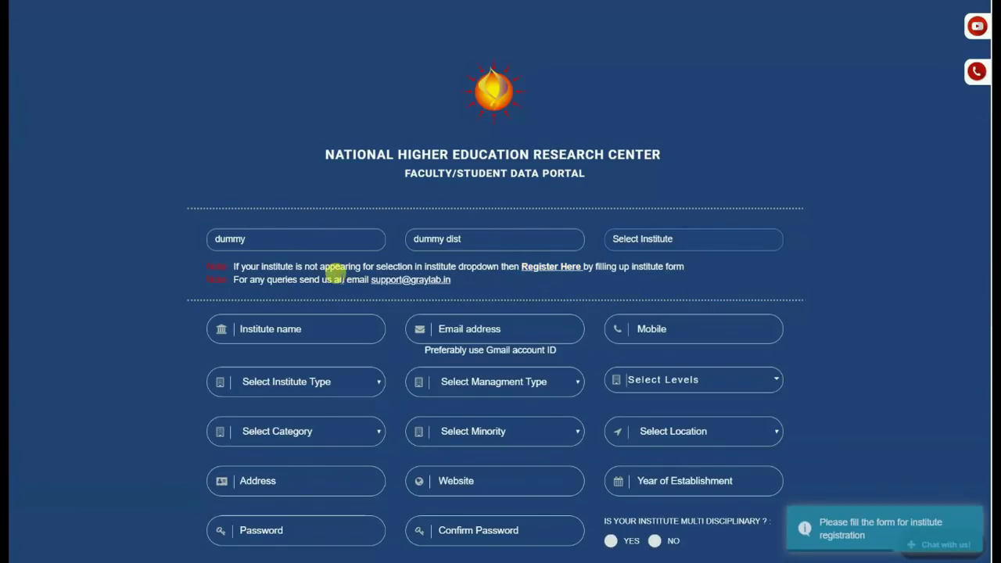
Step: Enter institute name Dummy Inst along with its e-mail address and mobile number
scroll(274, 327, down, 4)
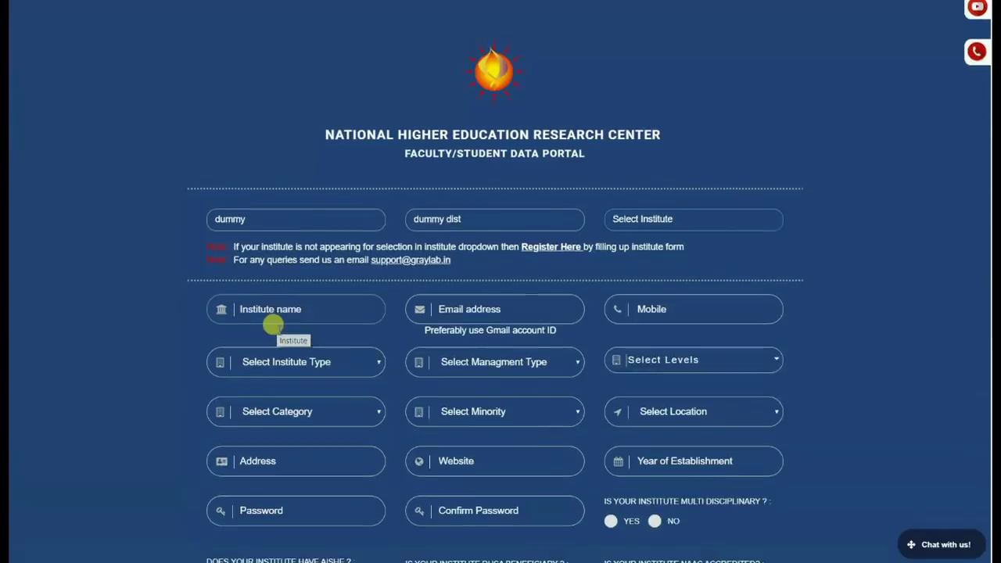
scroll(277, 328, up, 2)
scroll(276, 328, up, 2)
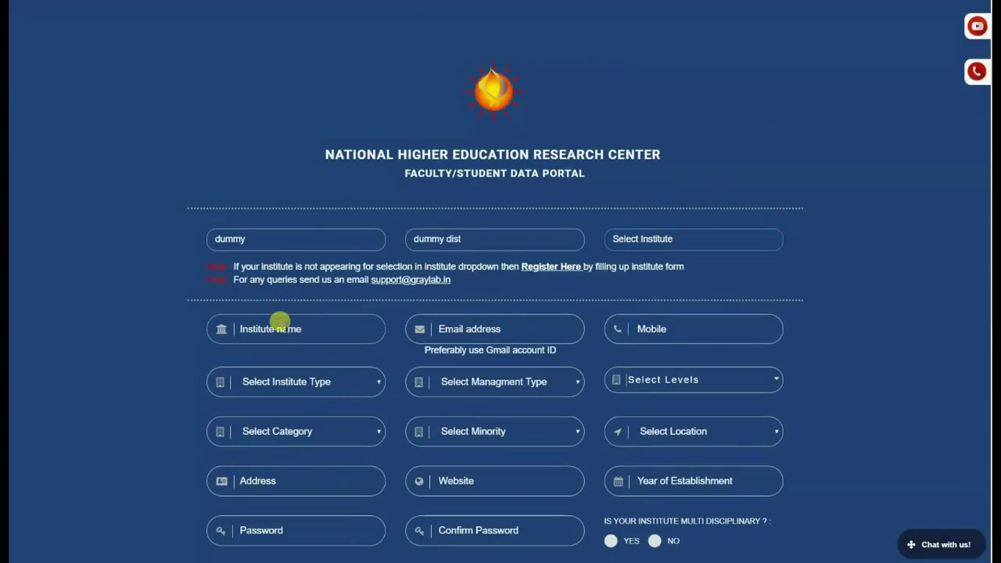
click(283, 327)
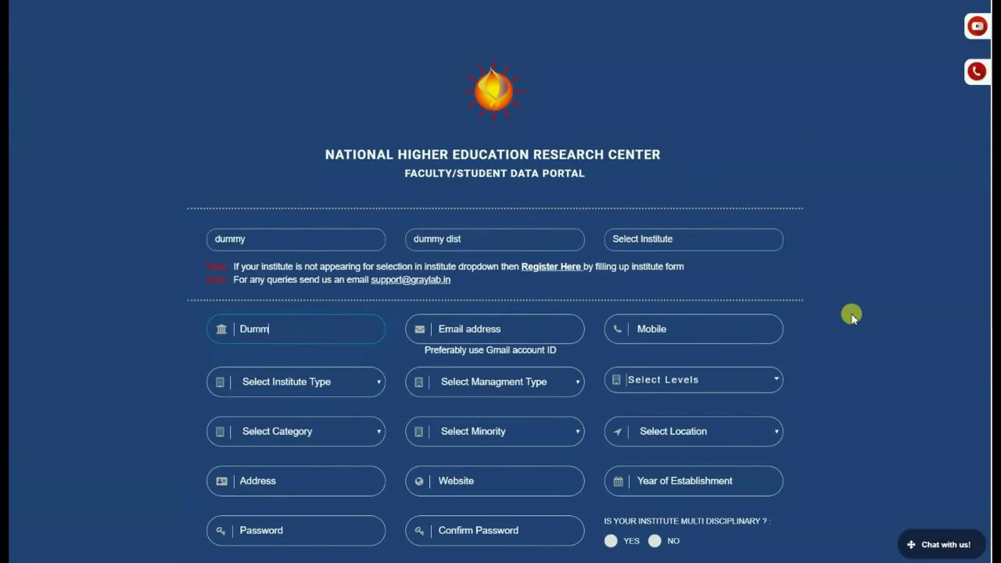
key(Tab)
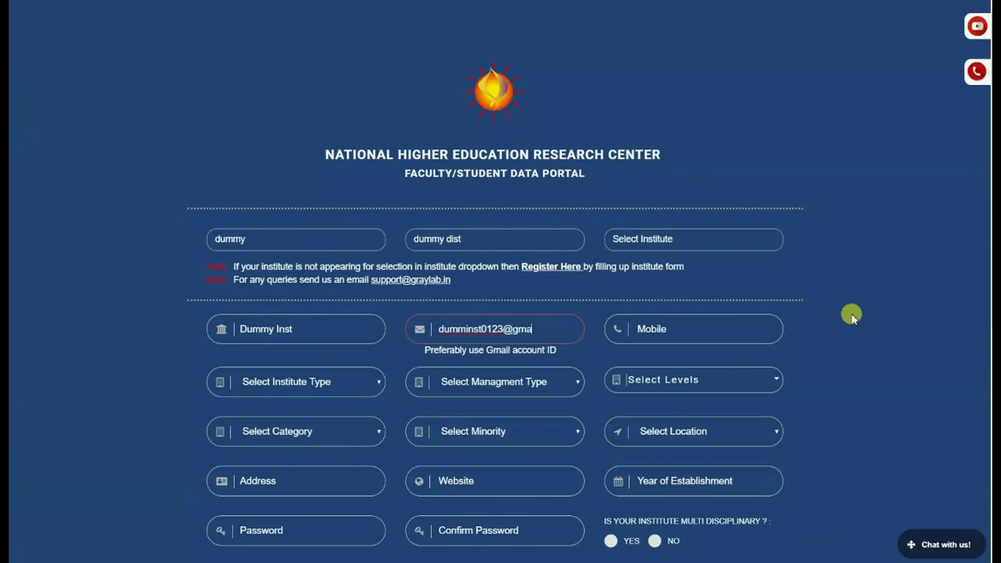
key(Tab)
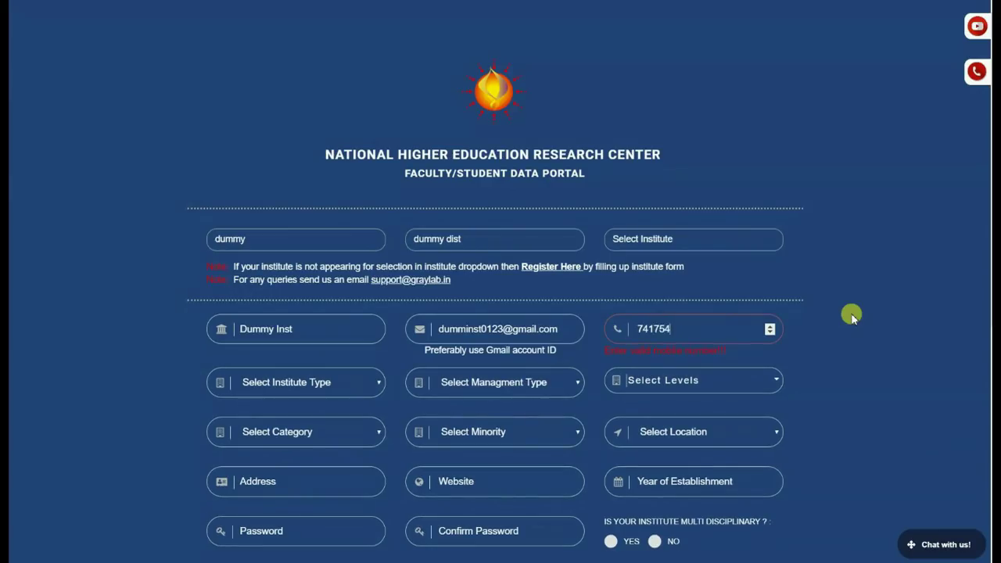
Step: Choose Central Universities, Govt, UG, Professional, Religious and Rural in the classification dropdowns
click(358, 381)
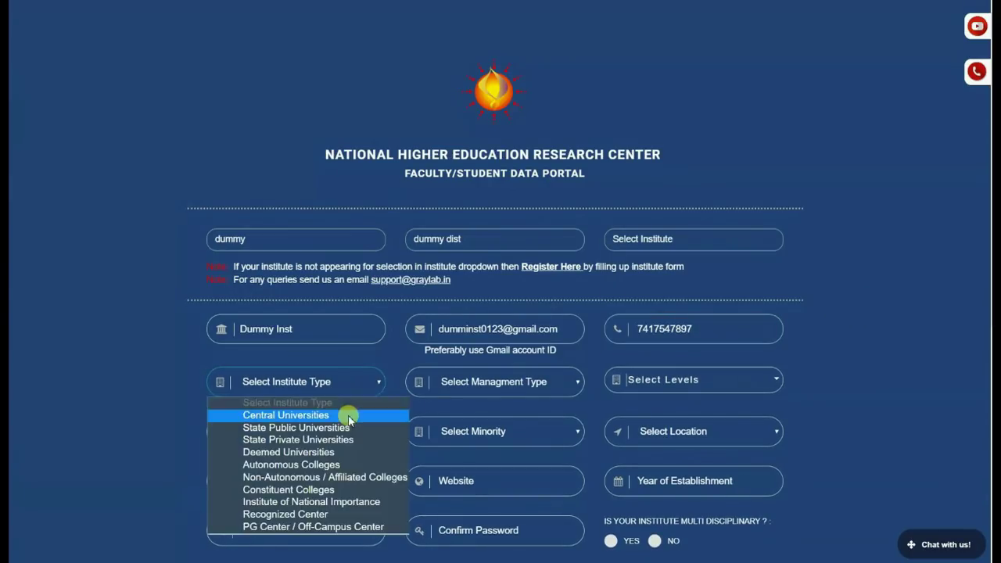
click(351, 415)
click(536, 391)
click(453, 415)
click(692, 380)
click(666, 436)
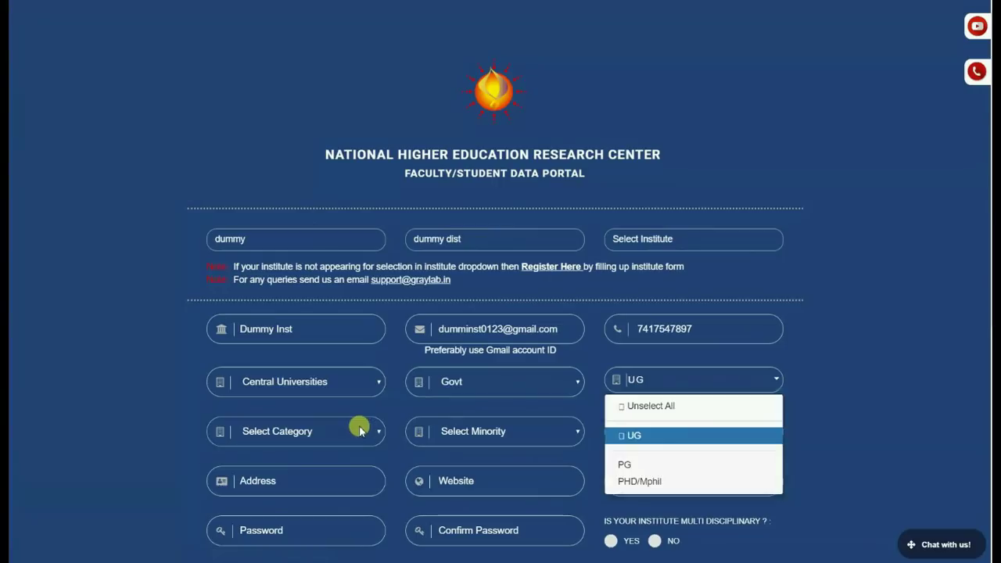
click(358, 429)
click(305, 464)
click(498, 444)
click(485, 463)
click(743, 438)
click(682, 462)
click(334, 470)
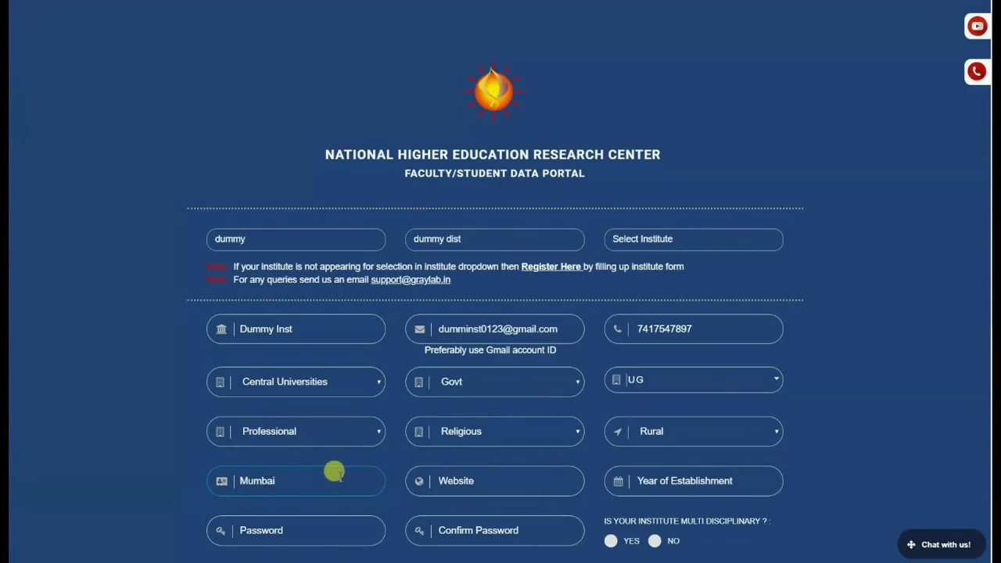
click(449, 481)
text(www.du)
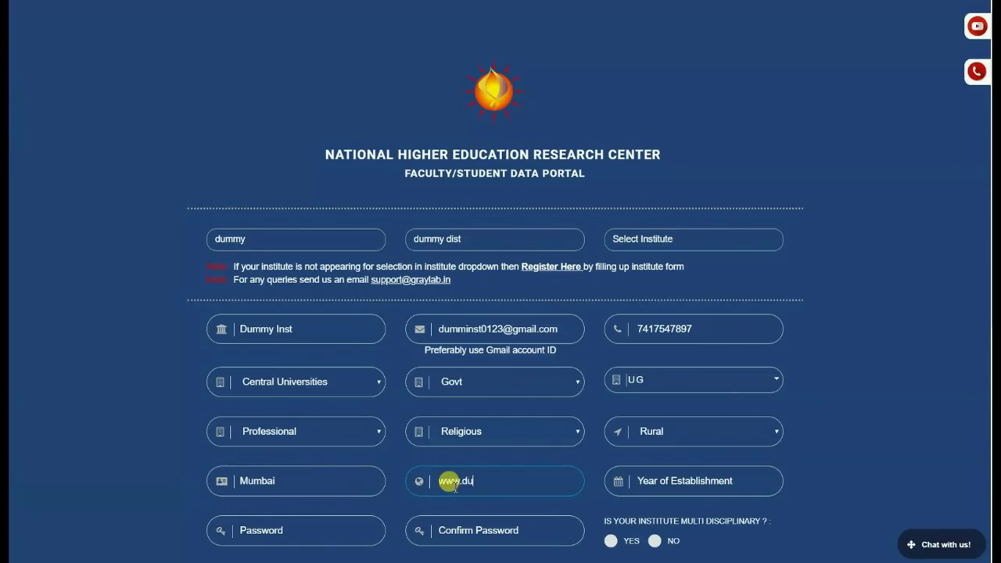
text(mmy.in)
click(669, 474)
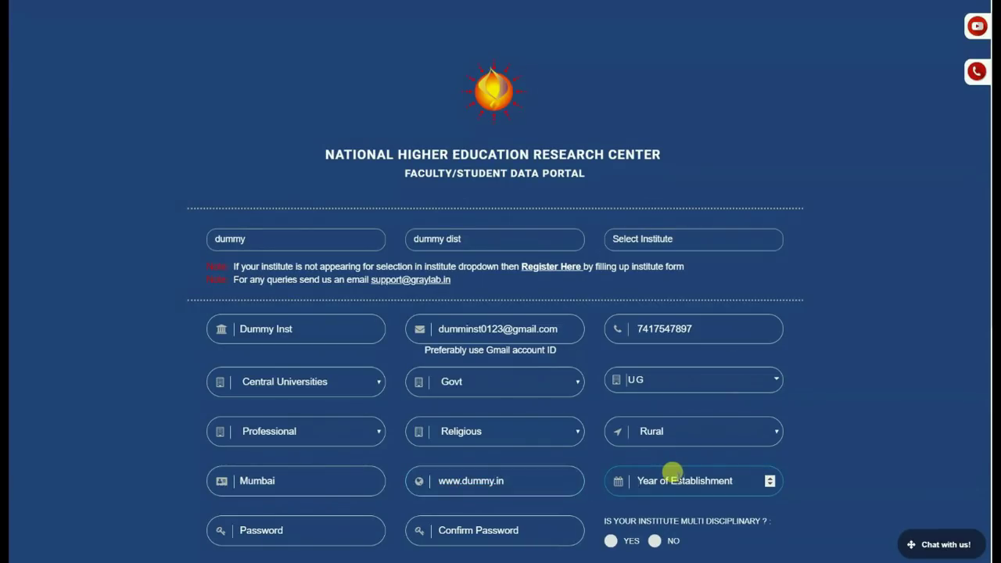
text(1996)
scroll(671, 472, down, 3)
Step: Enter a matching password and confirmation, and mark the institute as multi-disciplinary
scroll(360, 344, up, 1)
click(309, 329)
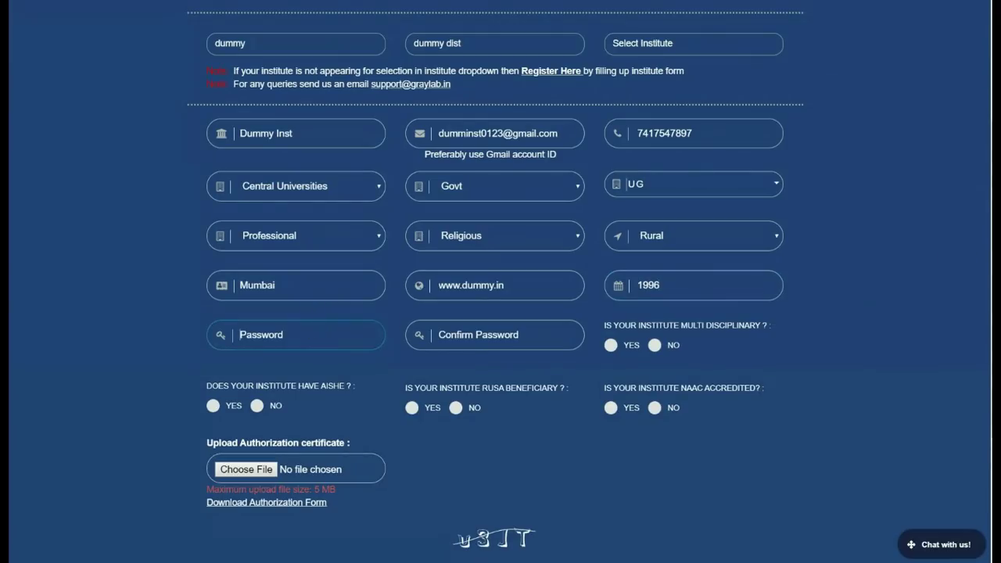
text(••••••••)
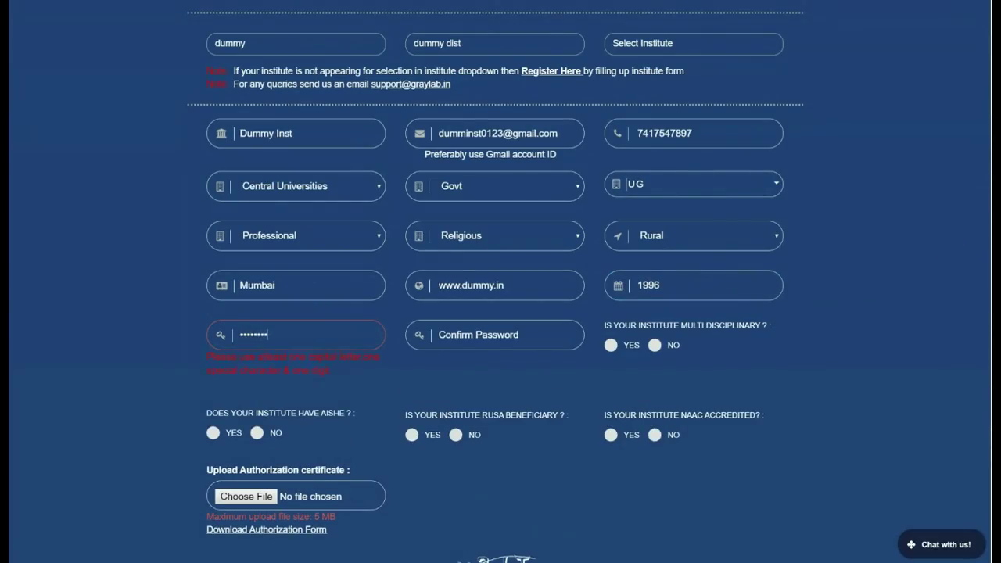
text(•••)
key(Tab)
text(•••)
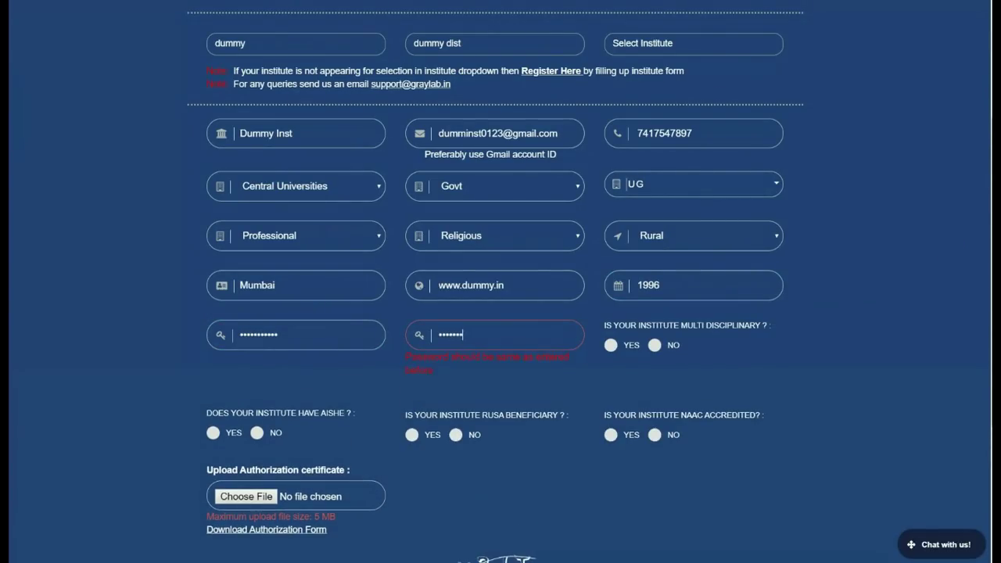
text(•)
click(610, 345)
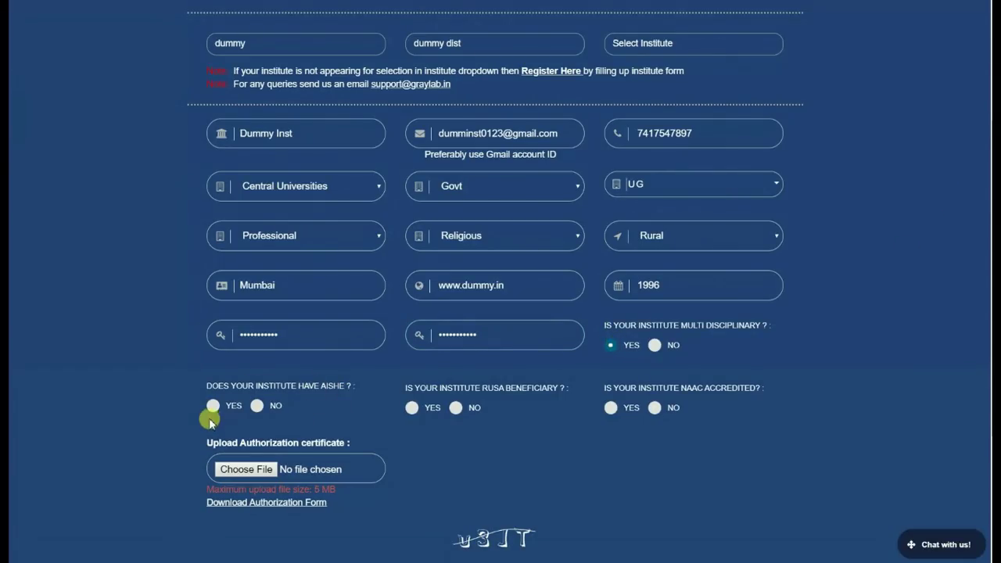
Step: Answer Yes to AISHE with code C-00006 and mark the institute a RUSA beneficiary
click(261, 407)
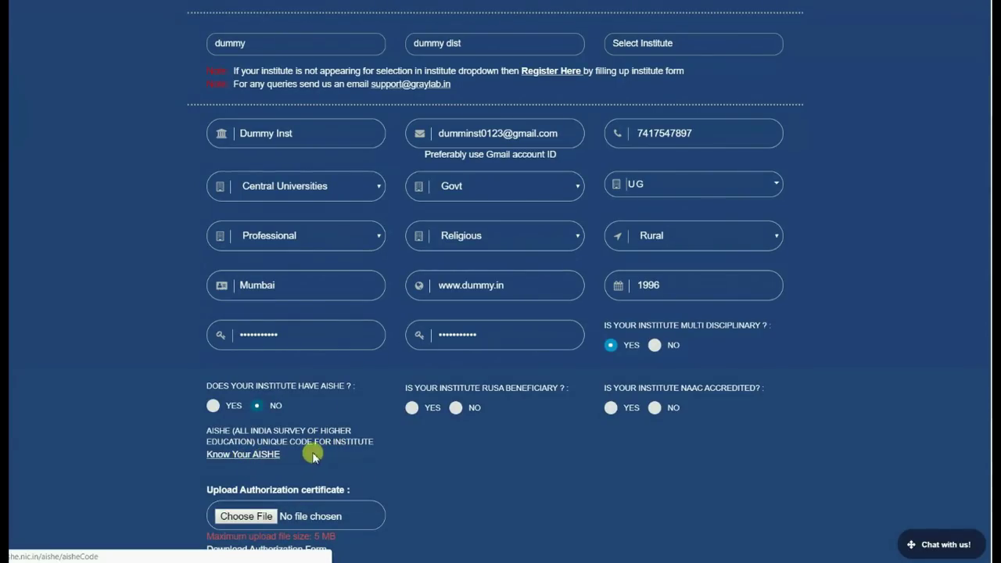
click(213, 406)
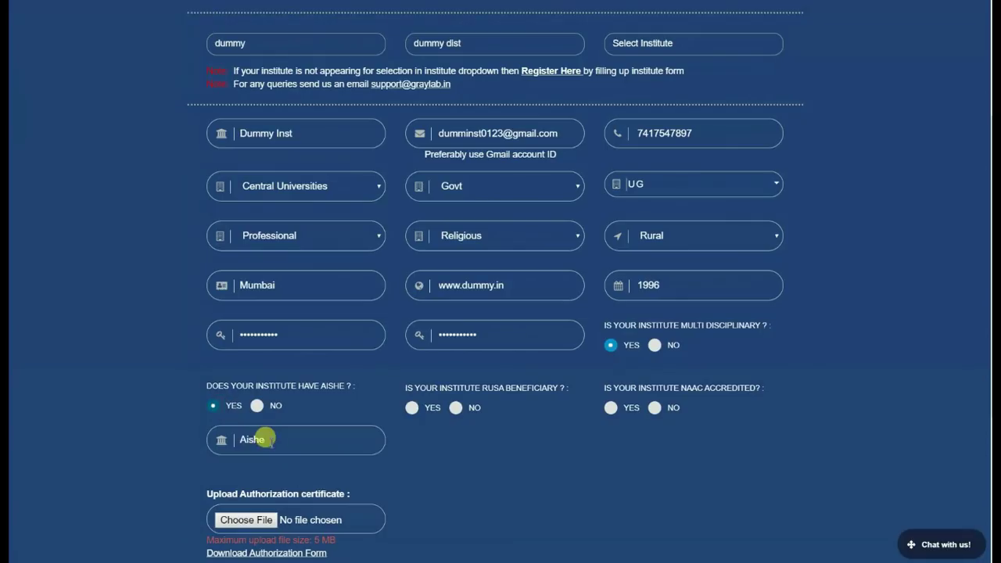
click(273, 441)
text(C-00006)
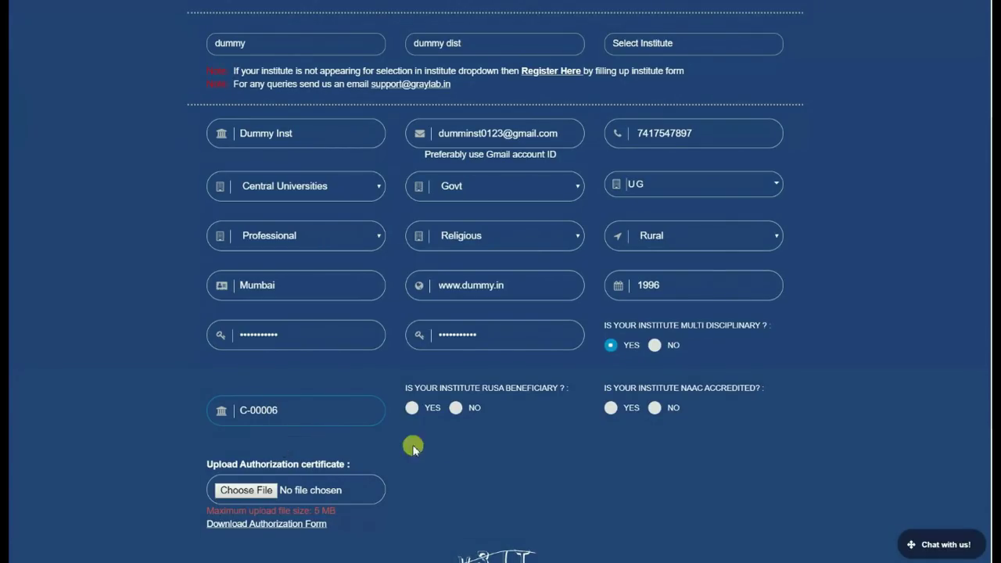
click(433, 412)
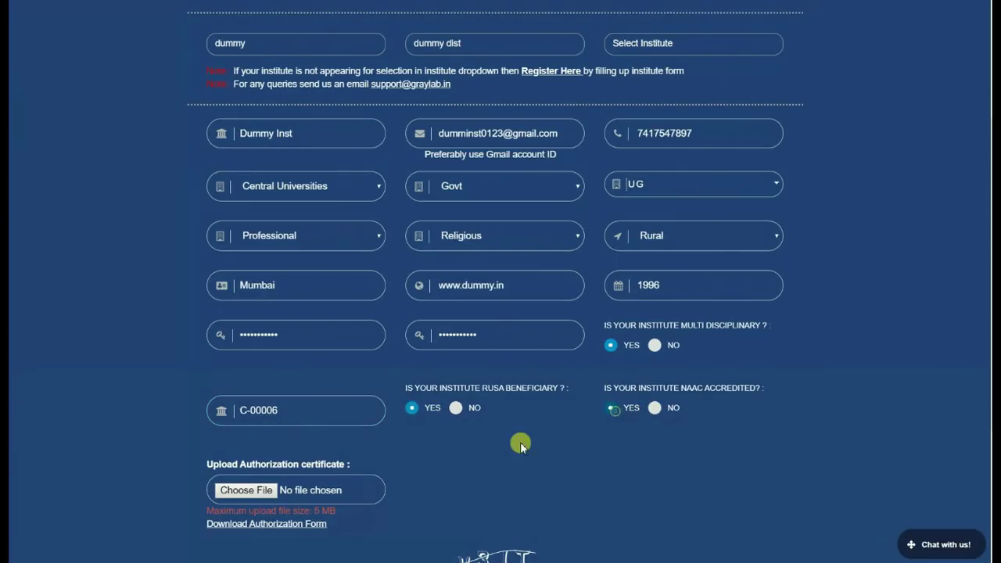
scroll(521, 444, down, 1)
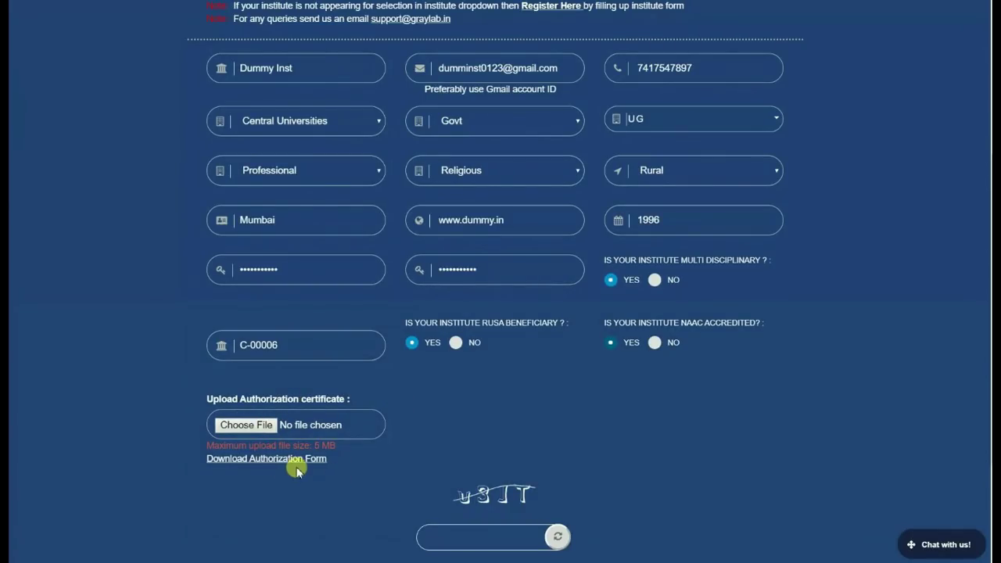
Step: Attach the MIS-Authorization-Form Word file as the authorization certificate, then bring the u3JT captcha into view
click(243, 428)
click(180, 119)
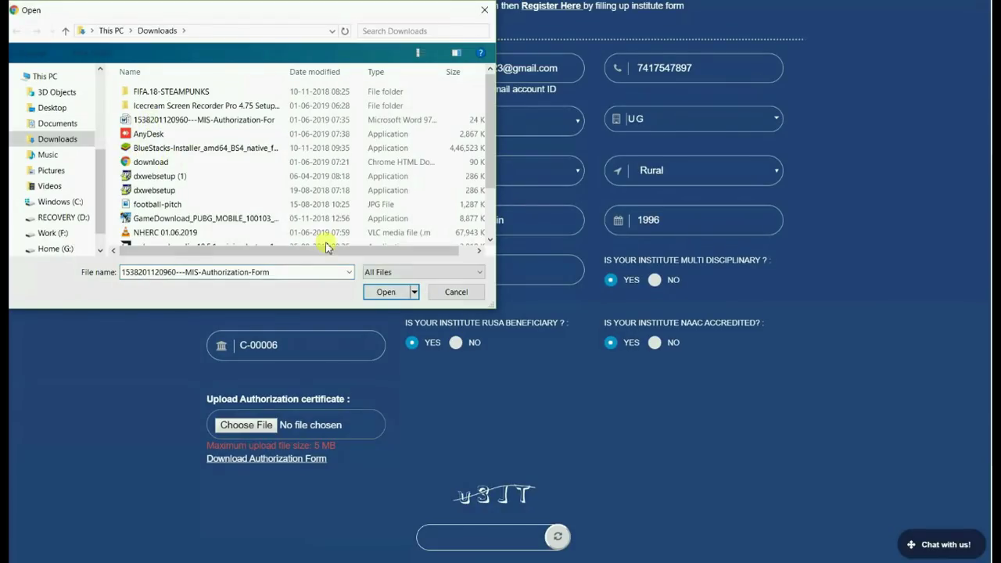
click(376, 294)
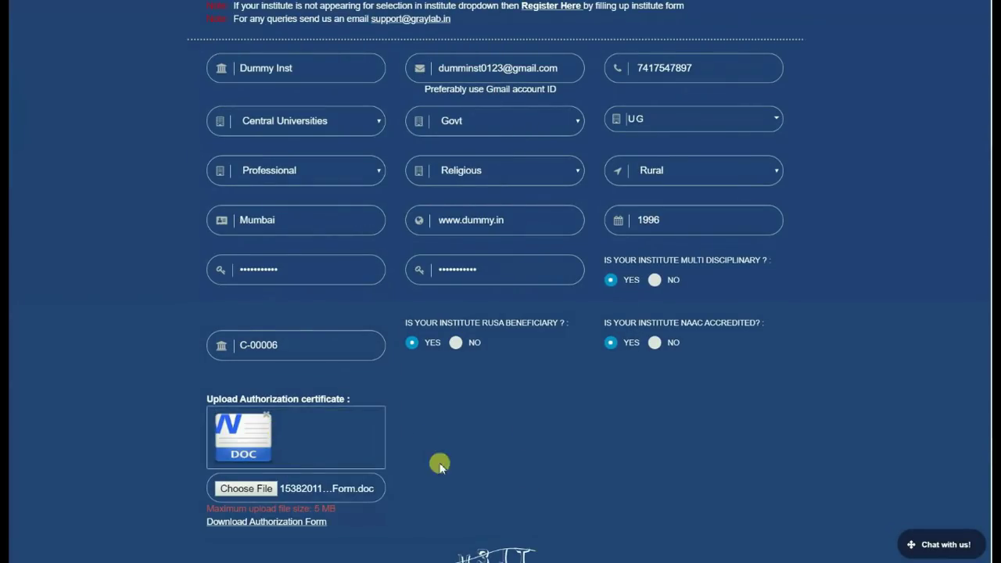
scroll(539, 391, up, 3)
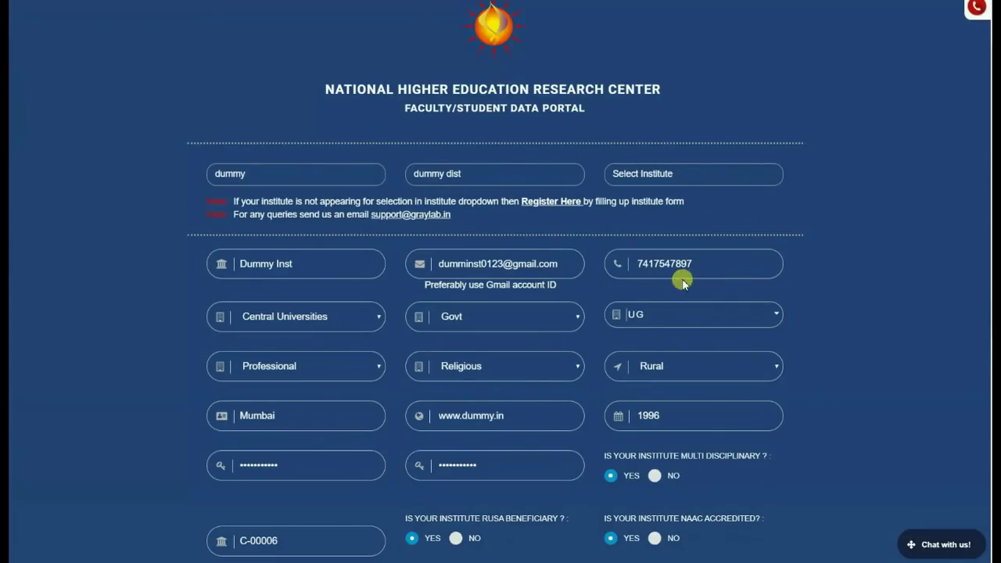
scroll(876, 295, down, 4)
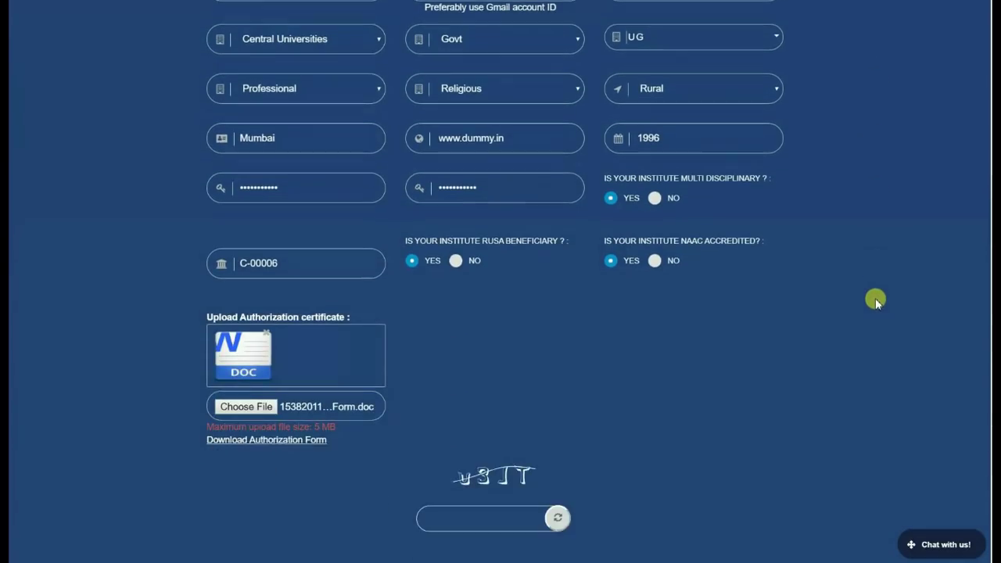
scroll(534, 425, down, 2)
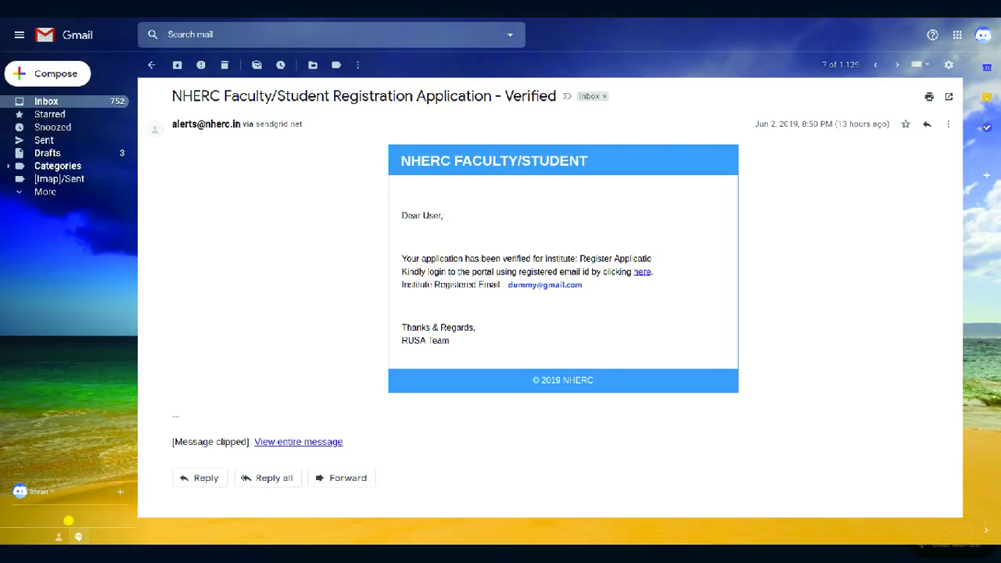
Step: Go to the older Not Verified NHERC email citing the invalid AISHE code and form format
key(j)
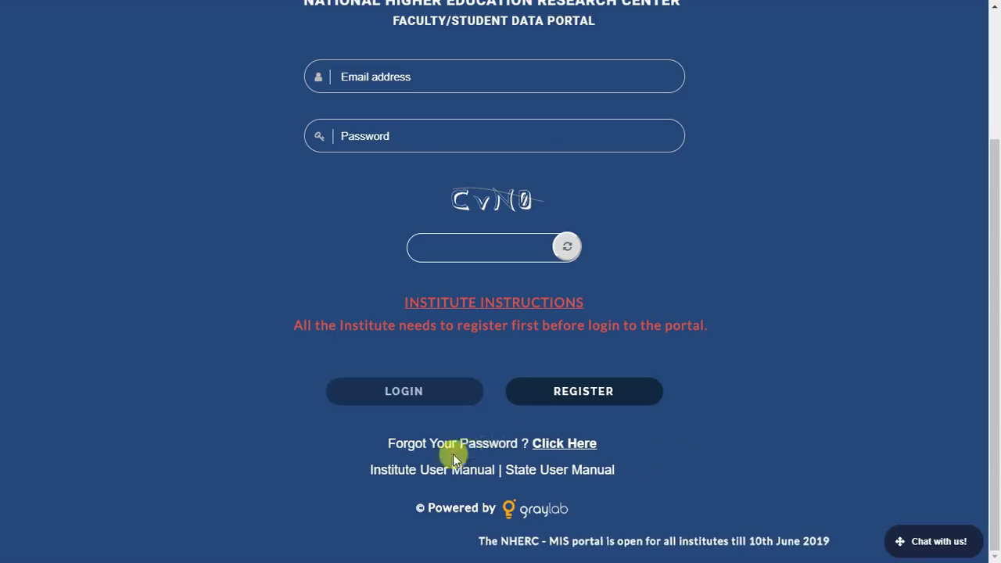
Step: Request a password reset for the institute's e-mail, then verify it with the code from Gmail
click(576, 449)
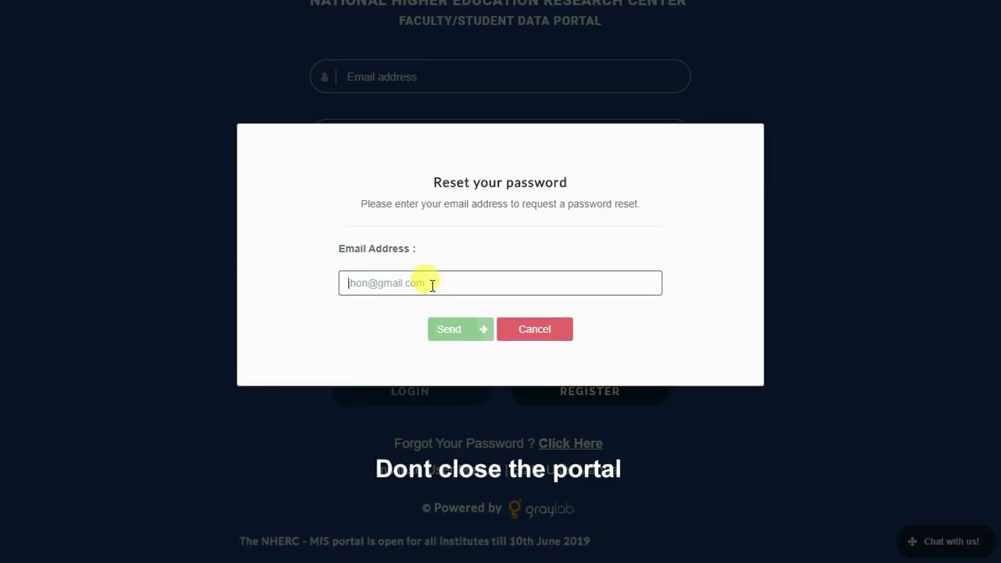
key(ctrl+v)
click(449, 331)
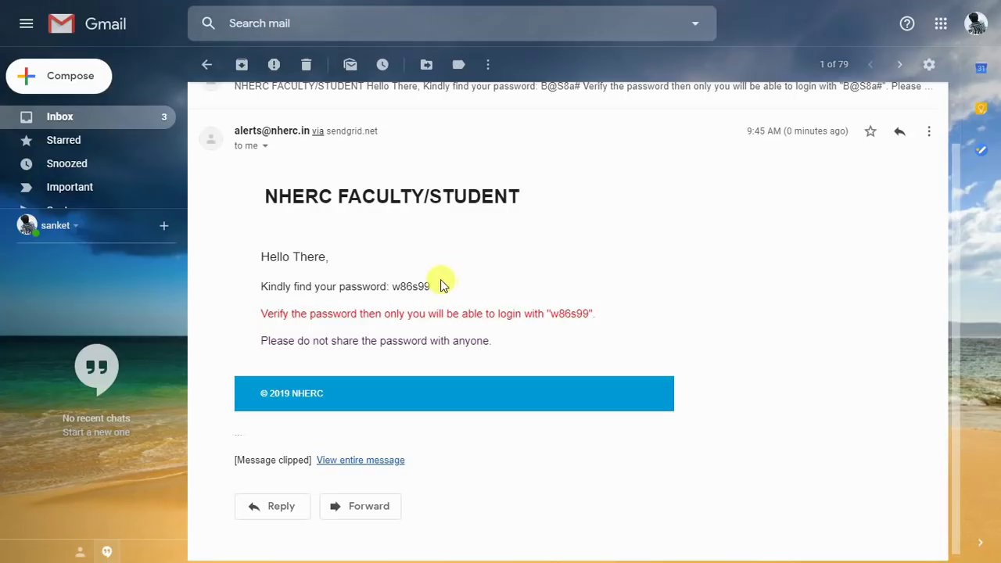
drag(441, 287, 398, 284)
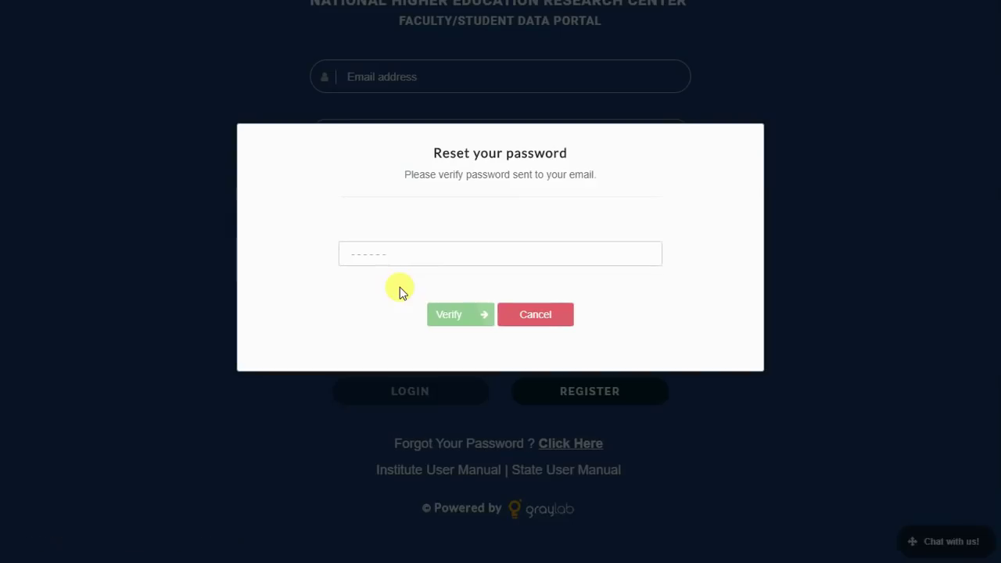
click(395, 255)
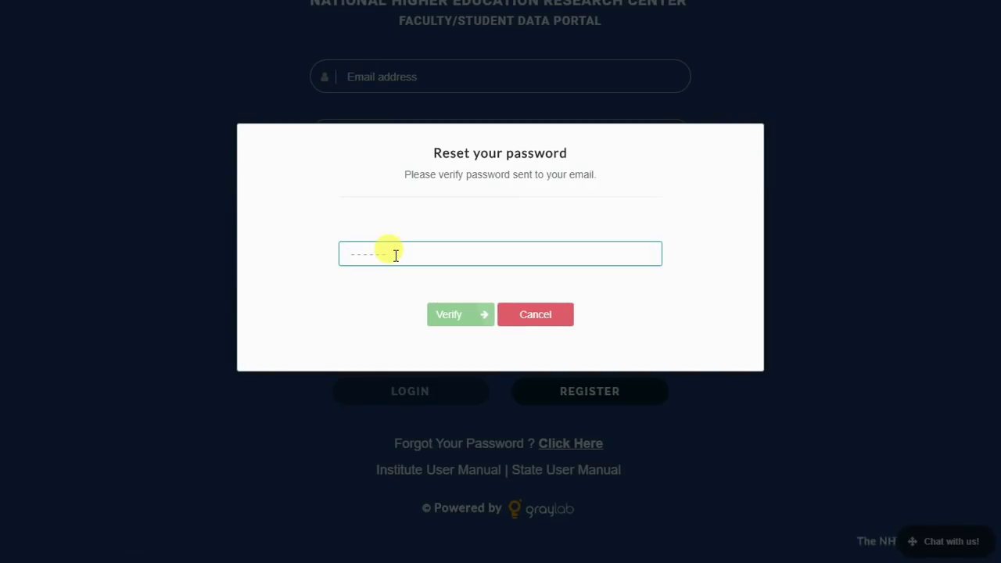
key(ctrl+v)
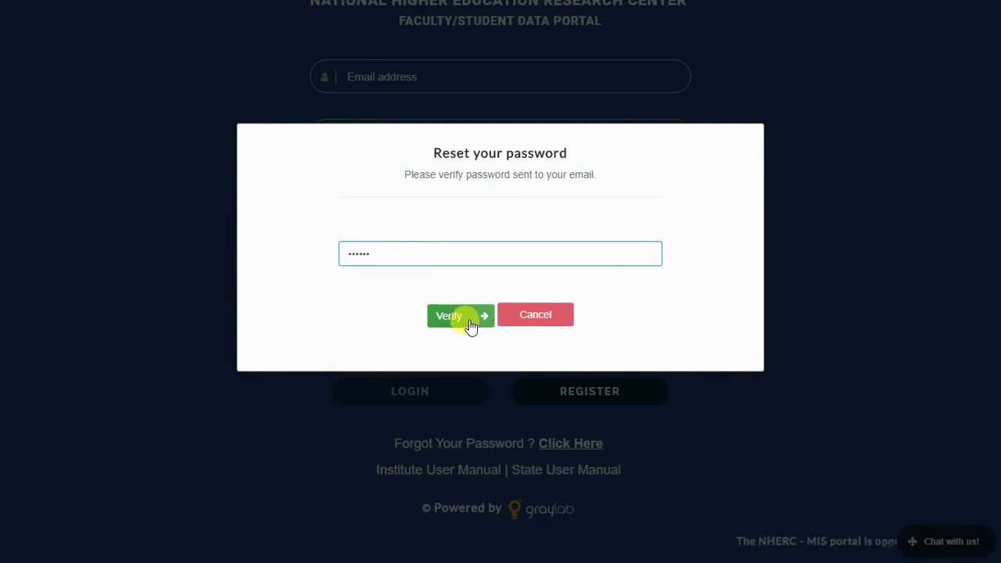
click(468, 321)
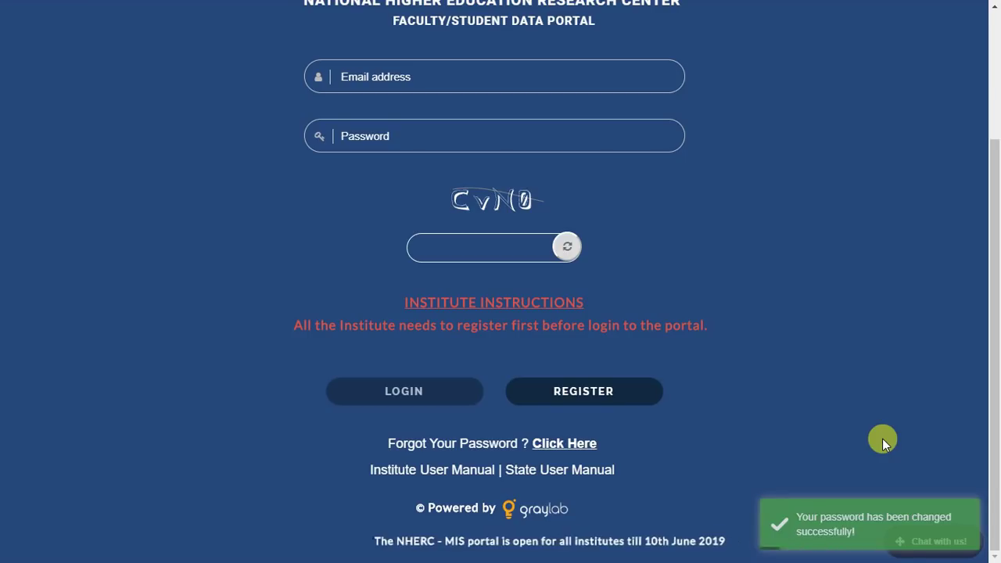
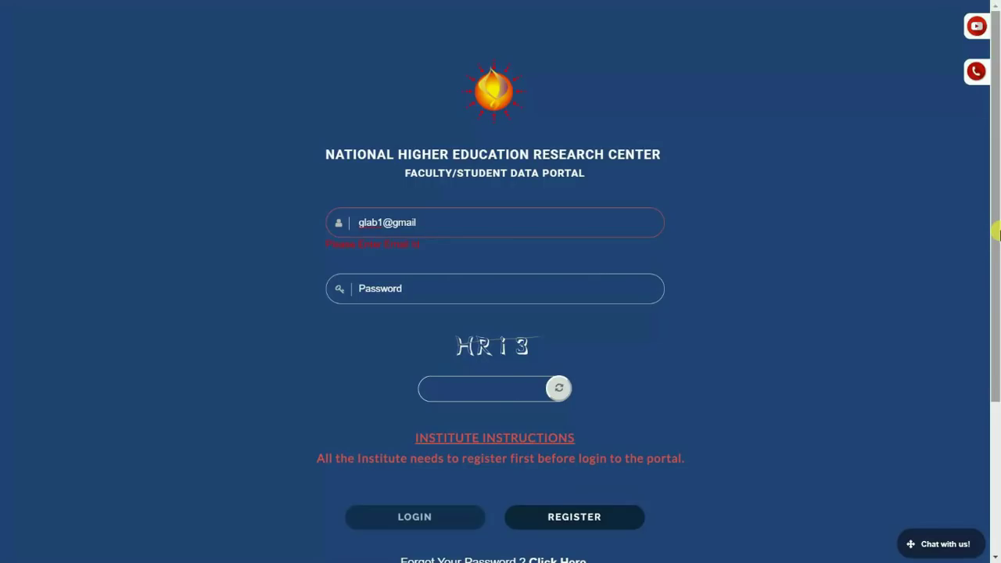
Step: Log in with the institute's e-mail, the new password and the captcha answer
key(Tab)
text(1)
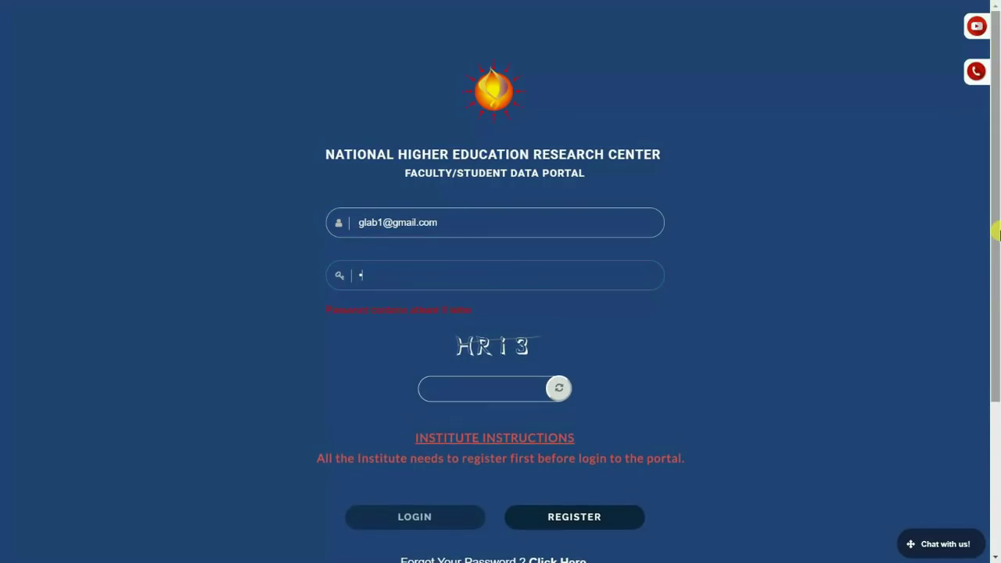
text(23456)
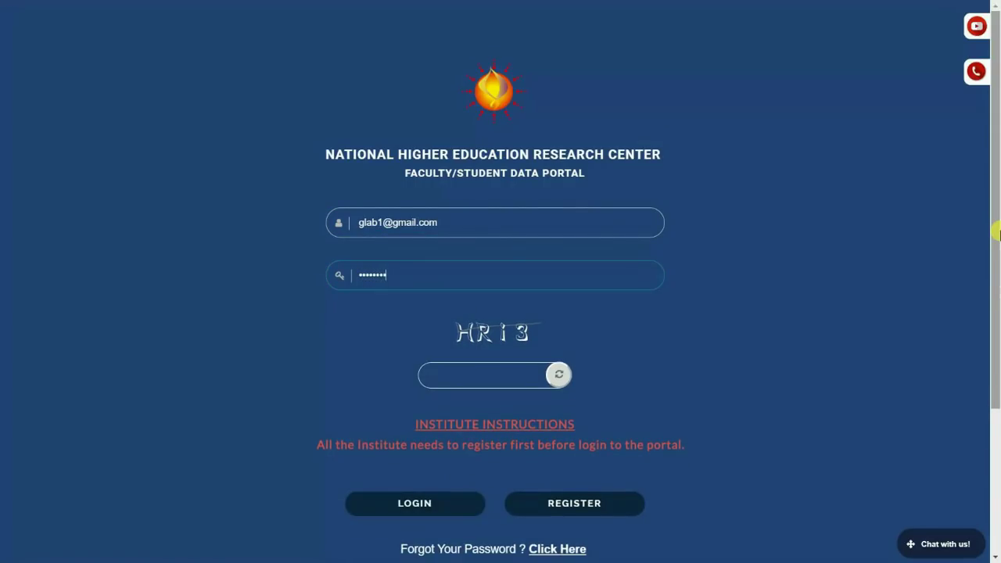
key(Tab)
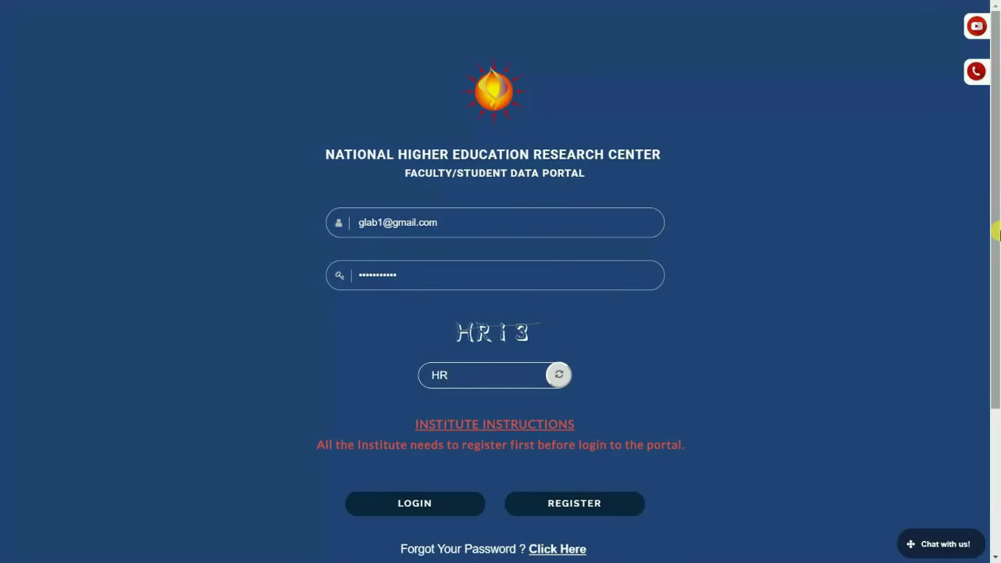
click(382, 514)
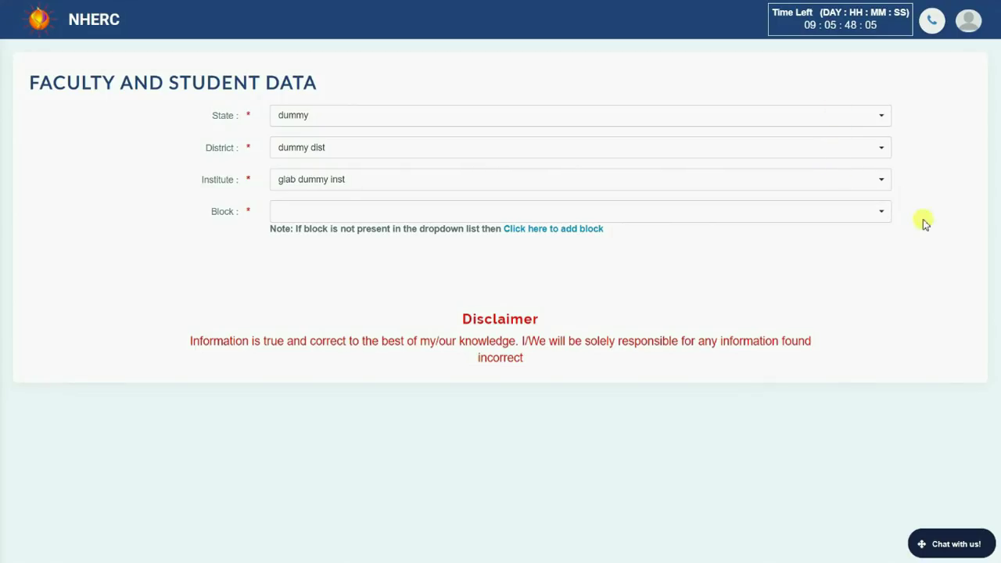
Step: Create the block 'Dummy block new' under institute glab dummy inst
click(834, 219)
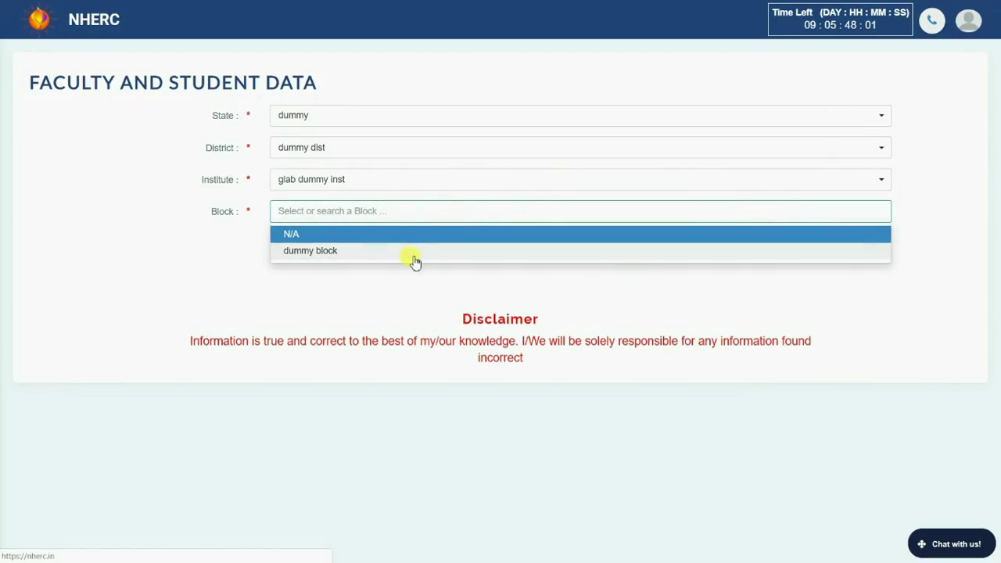
click(504, 282)
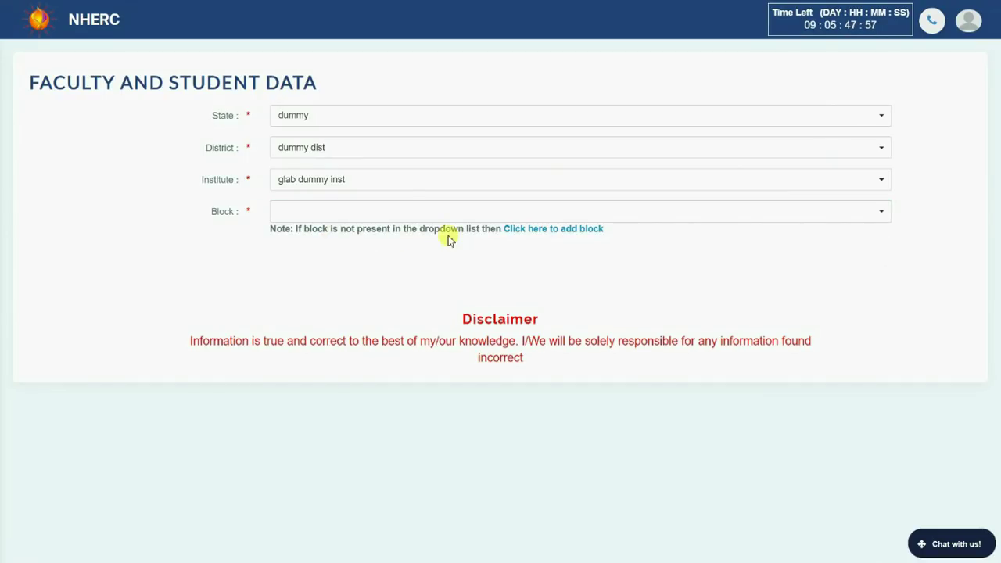
click(550, 230)
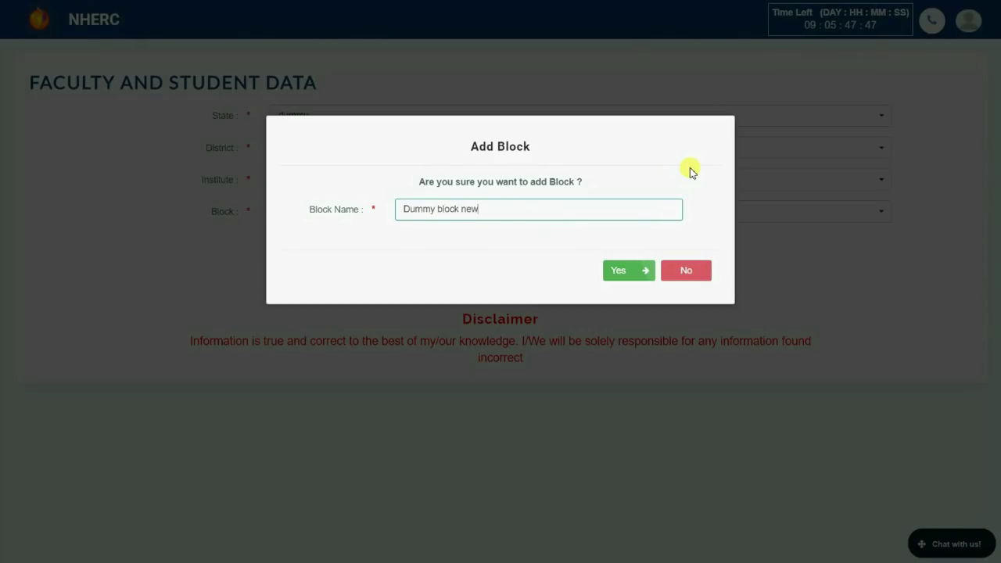
click(619, 274)
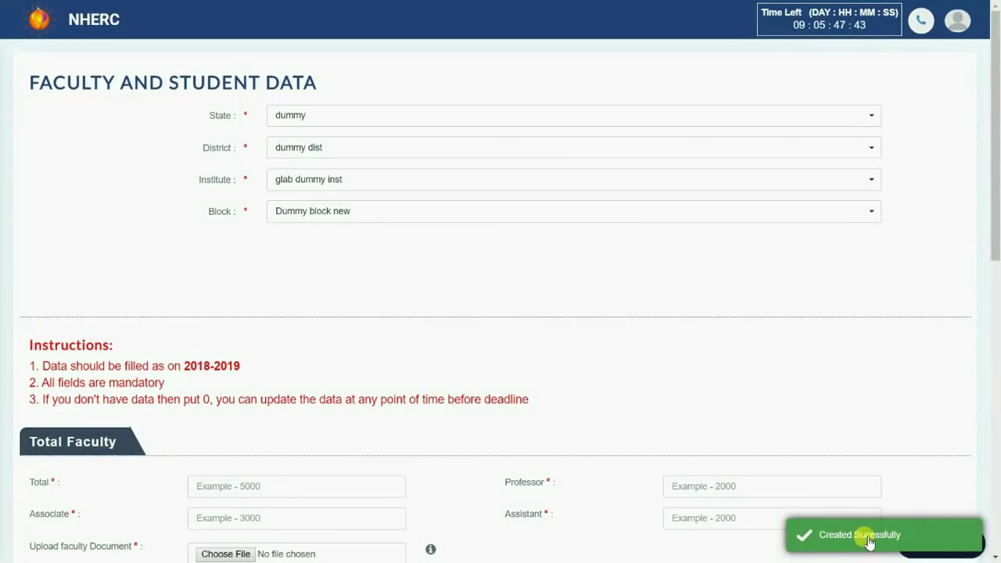
Step: Enter 1000 for the Total, Professor, Associate and Assistant faculty counts
scroll(498, 297, down, 1)
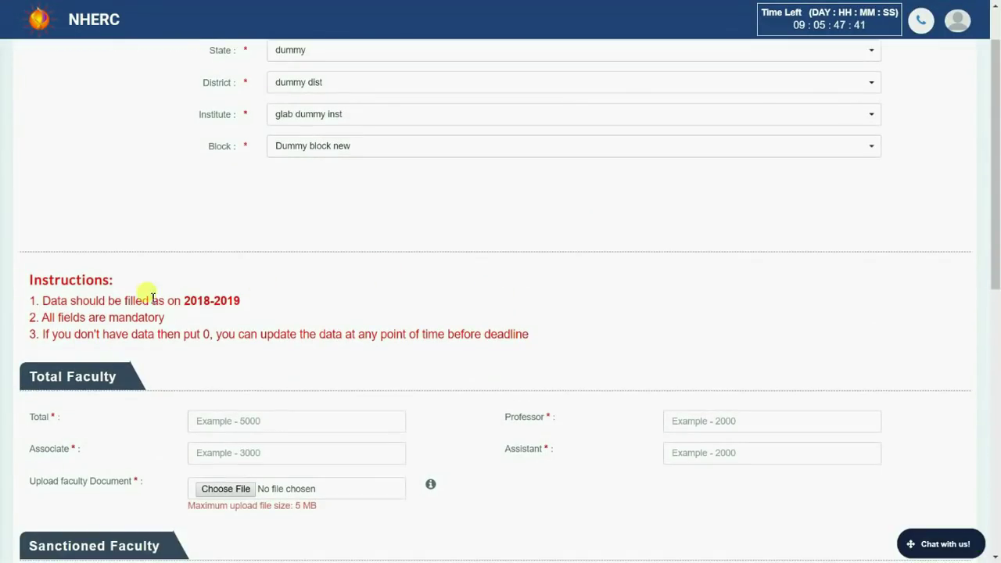
scroll(465, 296, down, 1)
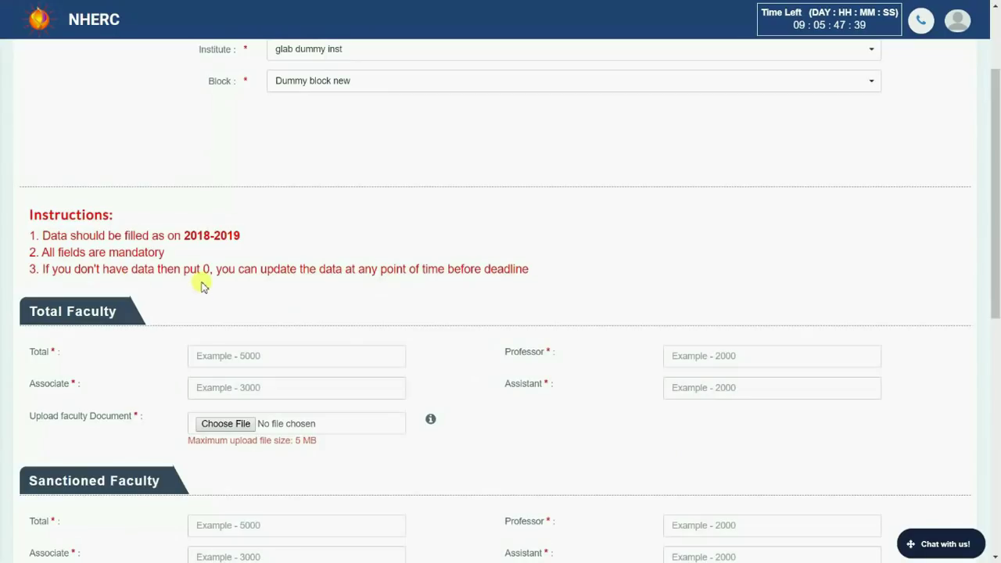
scroll(575, 278, down, 1)
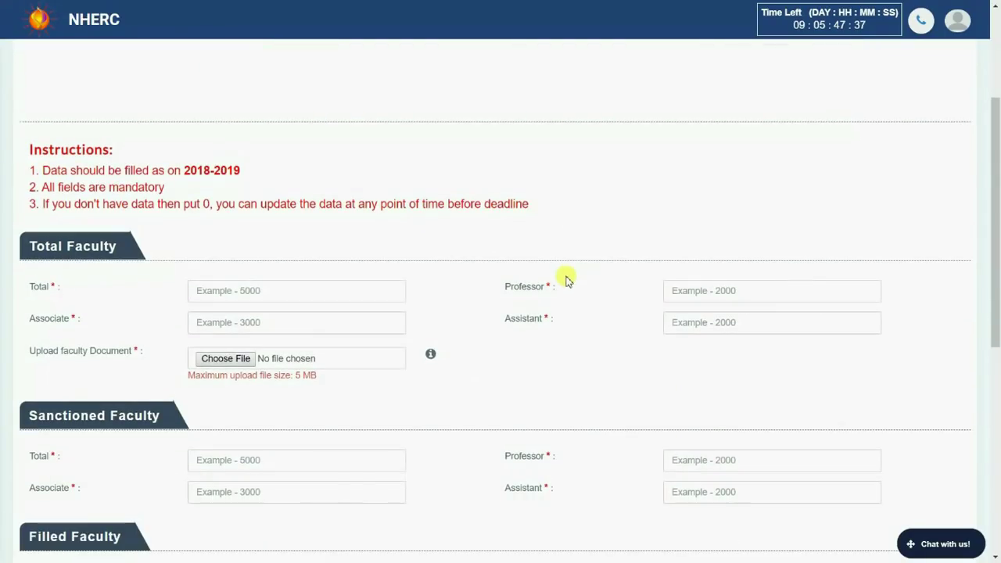
click(284, 293)
key(Tab)
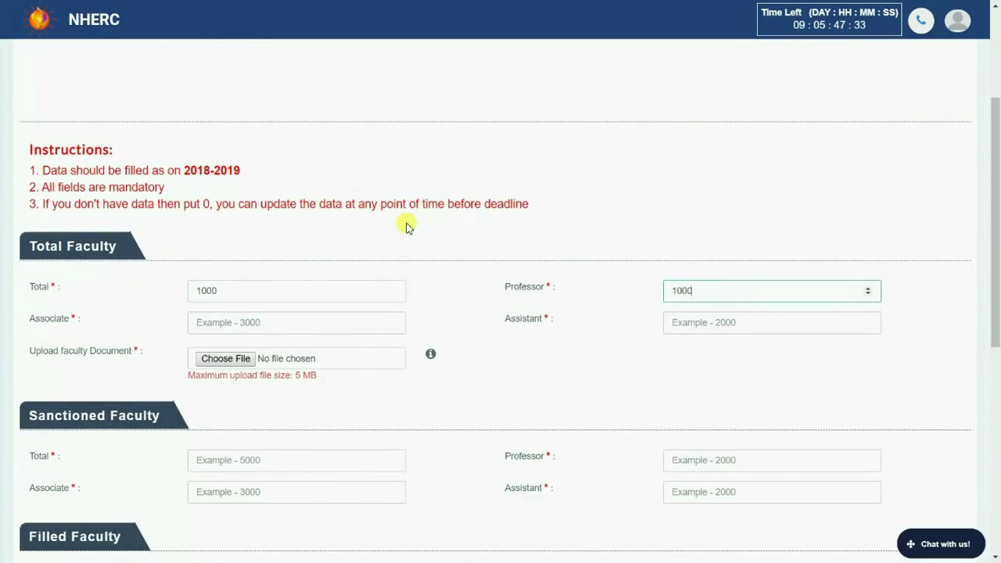
key(Tab)
text(1000)
key(Tab)
text(1000)
key(Tab)
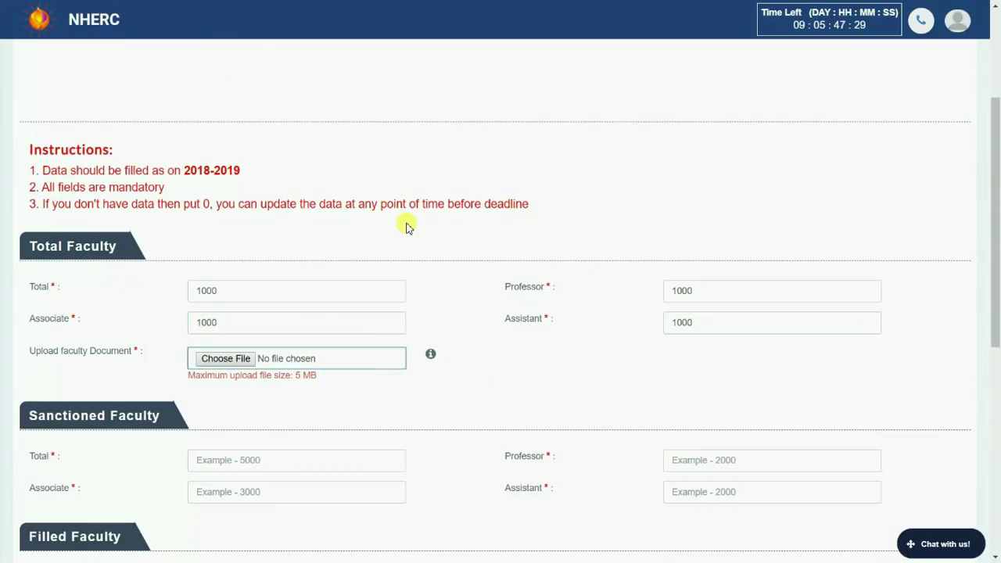
Step: Attach the MIS authorization form as the faculty document
click(245, 358)
click(176, 83)
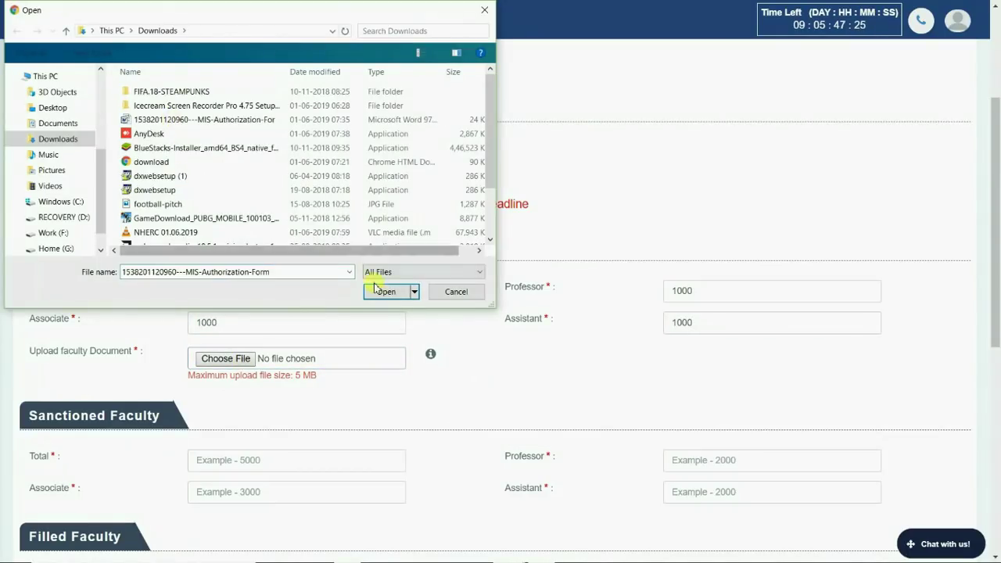
click(383, 290)
scroll(472, 310, down, 3)
Step: Enter Sanctioned Faculty counts: Total 5000, Professor 3000, Associate 2000
key(Tab)
text(500)
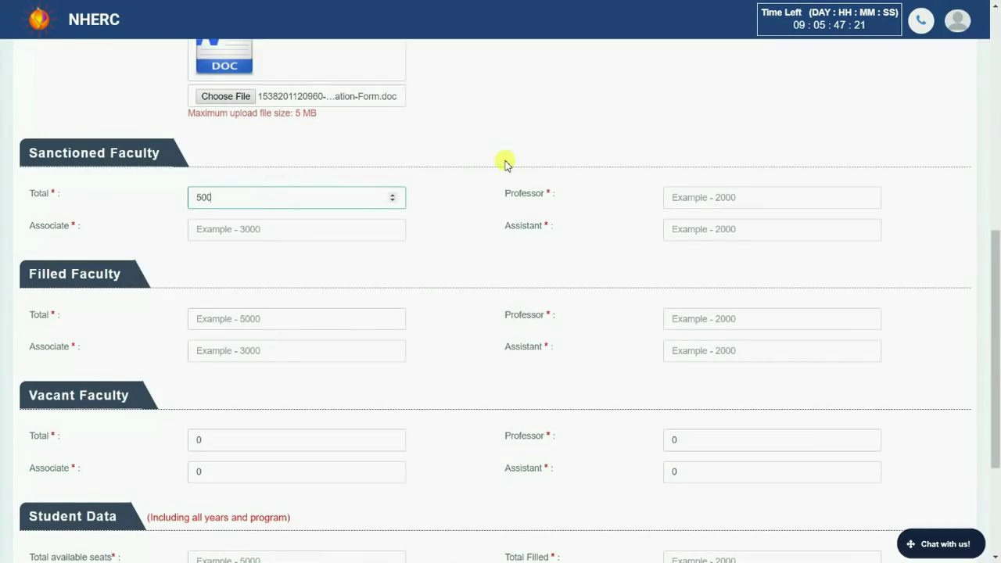
text(0)
key(Tab)
text(3000)
key(Tab)
text(2000)
key(Tab)
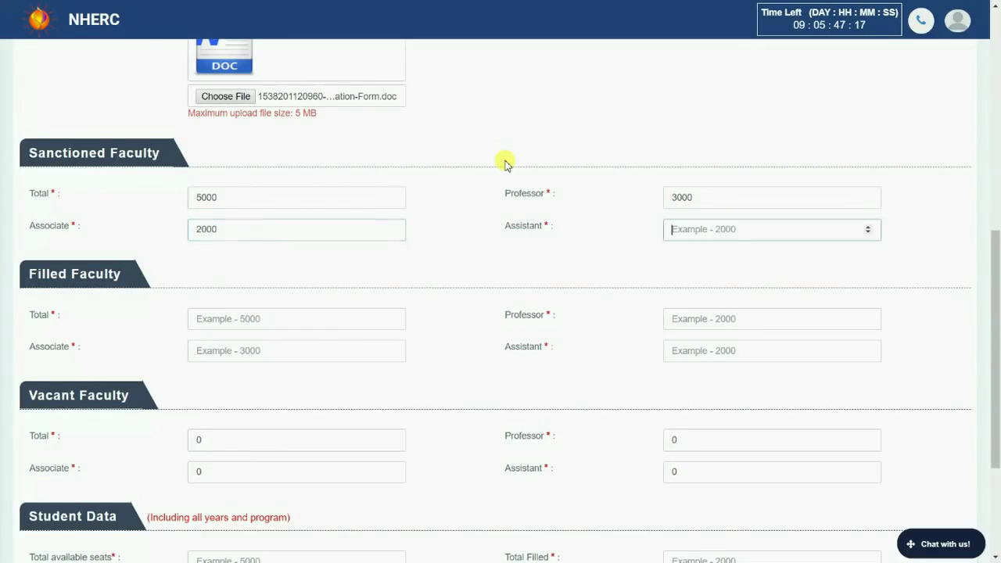
text(5000)
Step: Enter Filled Faculty counts: Total 1000, Professor 330, Associate 100, Assistant 135
key(Tab)
text(1000)
key(Tab)
text(3)
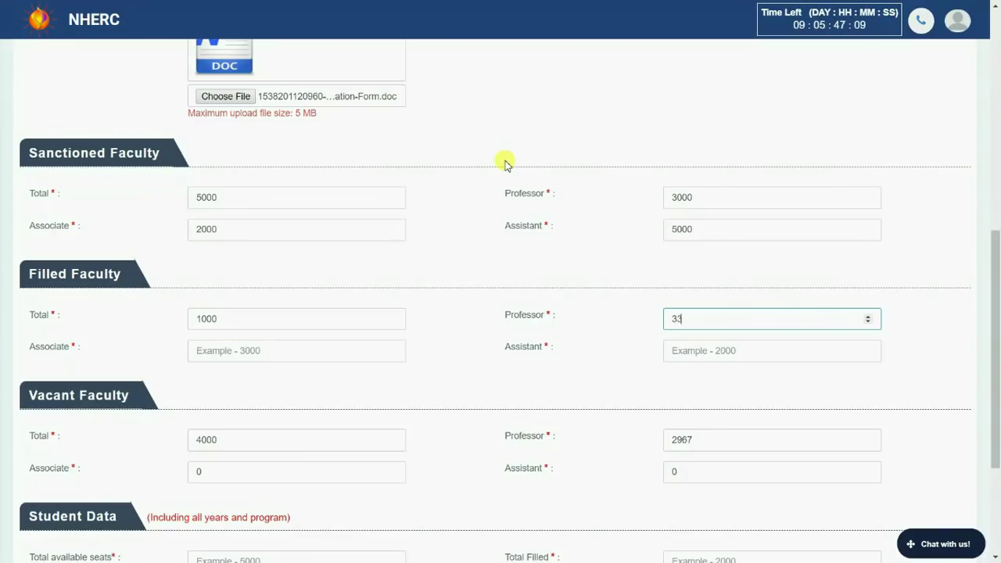
text(30)
key(Tab)
text(100)
key(Tab)
text(135)
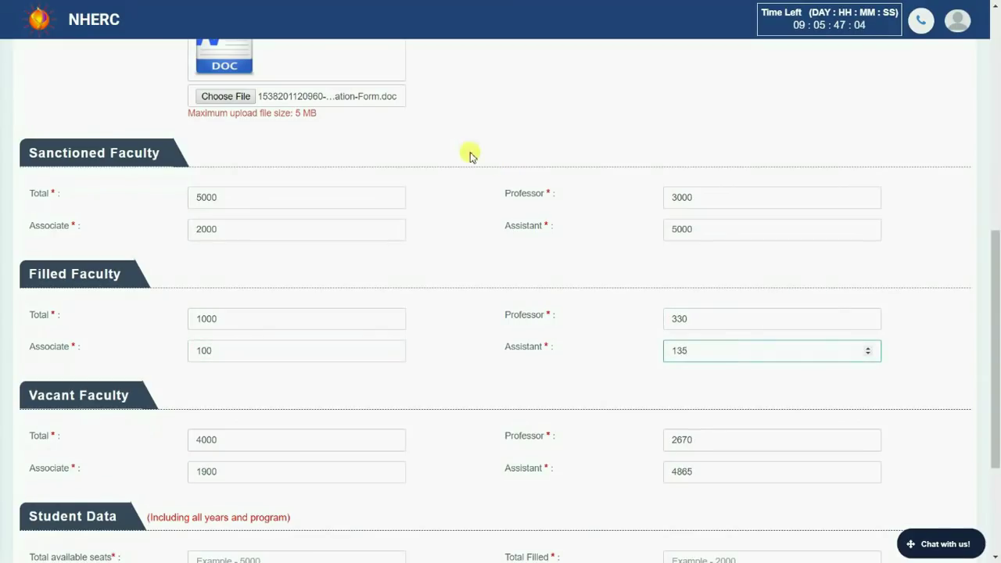
Step: Enter student seats Total Filled 2000 and Total Vacant 3000, then save the form
scroll(469, 157, down, 2)
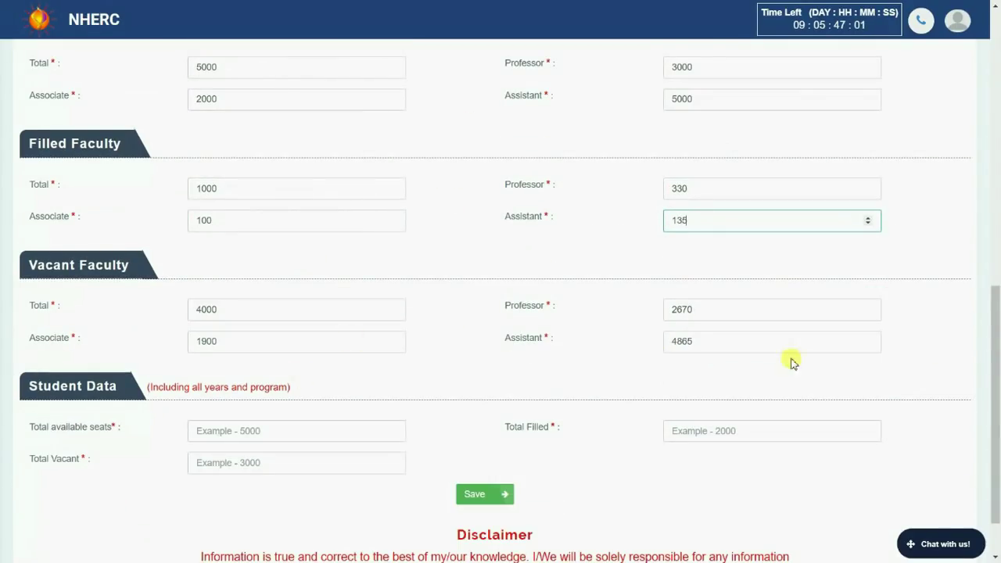
scroll(539, 332, down, 1)
key(Tab)
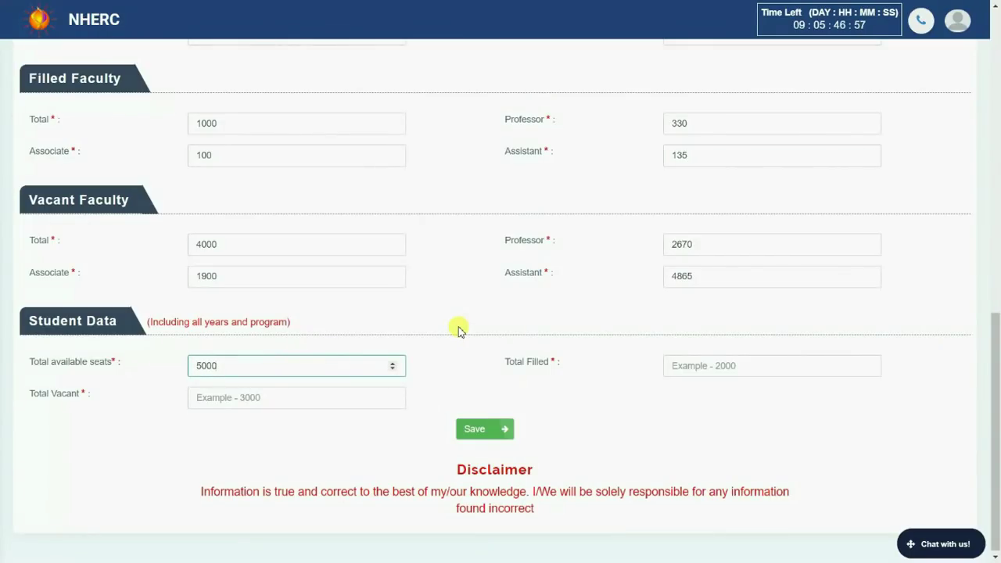
key(Tab)
text(2000)
key(Tab)
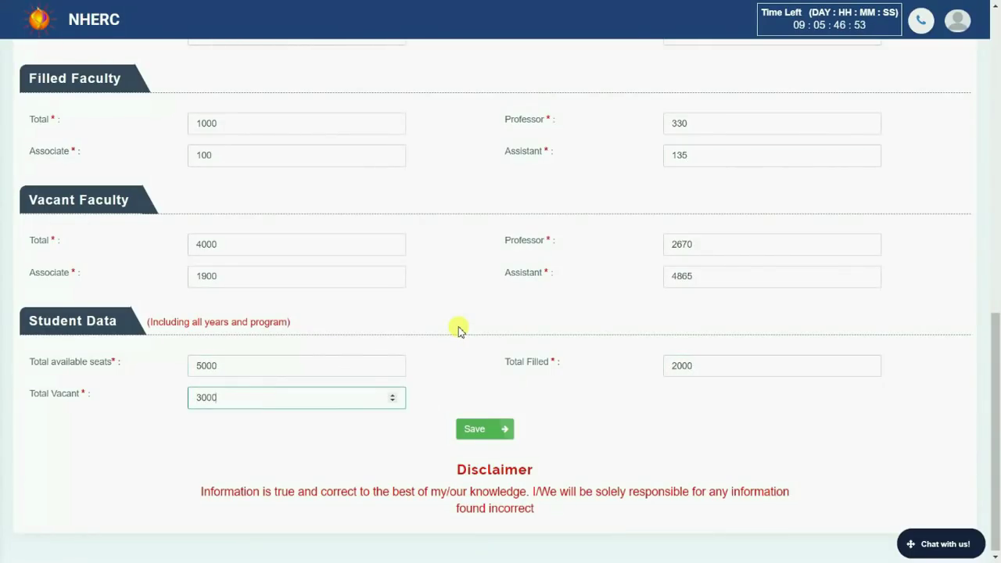
text(3000)
scroll(463, 347, up, 8)
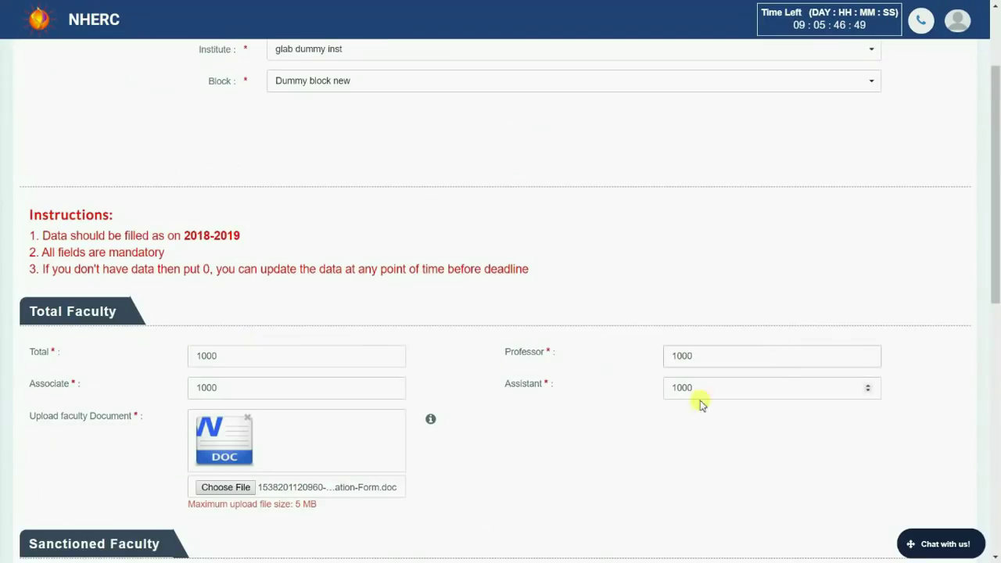
scroll(599, 402, down, 8)
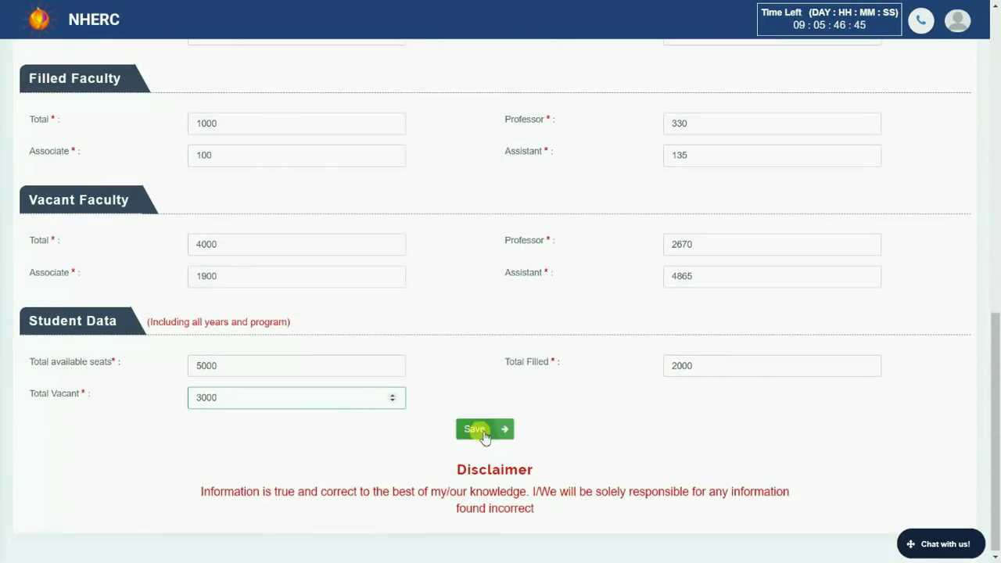
click(476, 430)
Step: Switch the block to 'dummy block' and submit the update, getting 'Updated Sucessfully'
scroll(978, 313, up, 6)
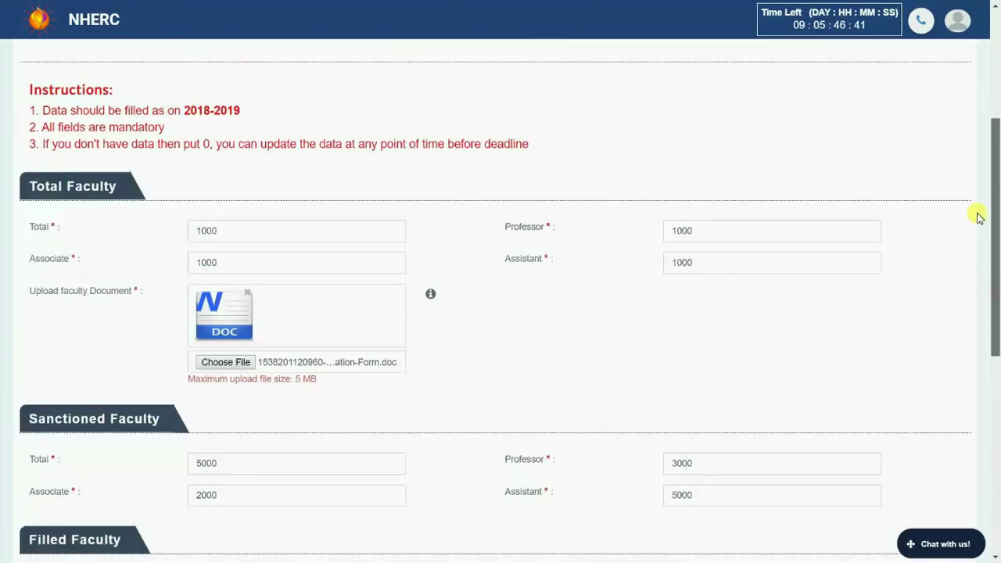
scroll(980, 218, up, 4)
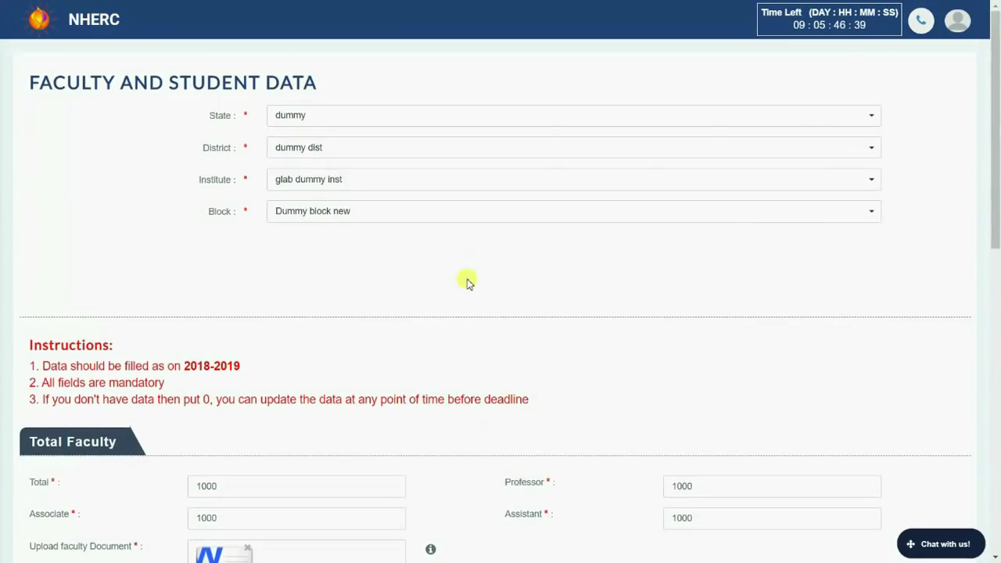
click(344, 217)
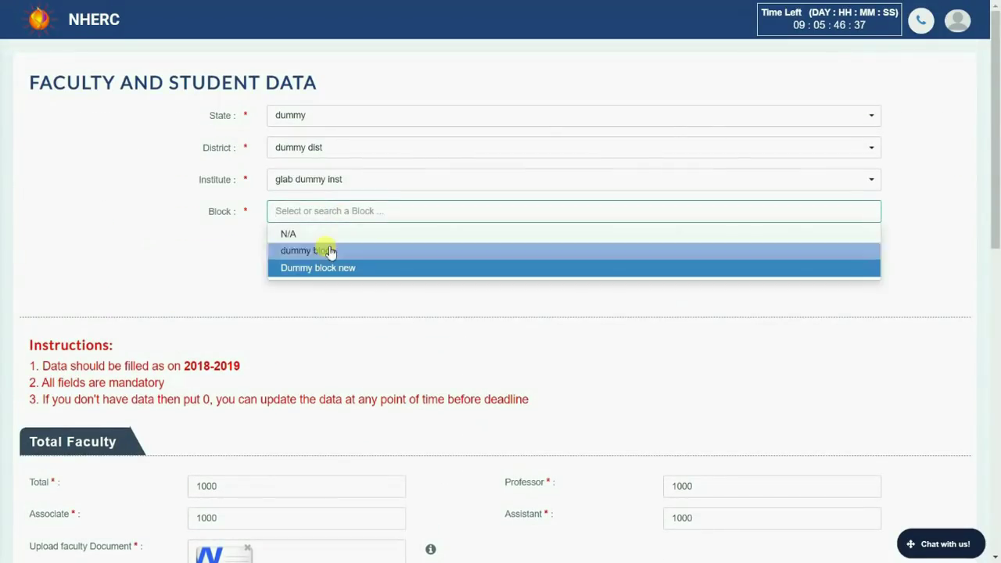
click(329, 251)
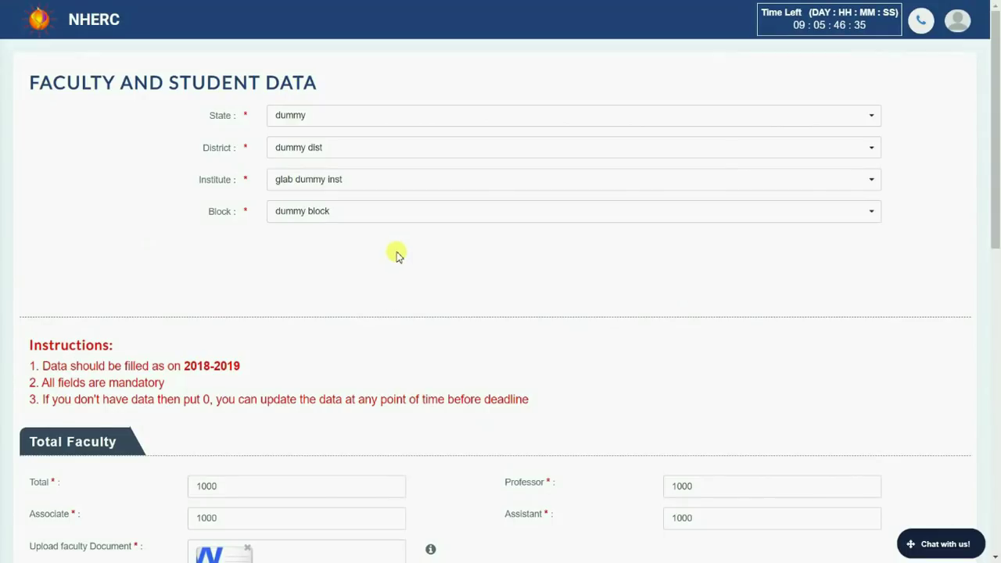
scroll(396, 255, down, 9)
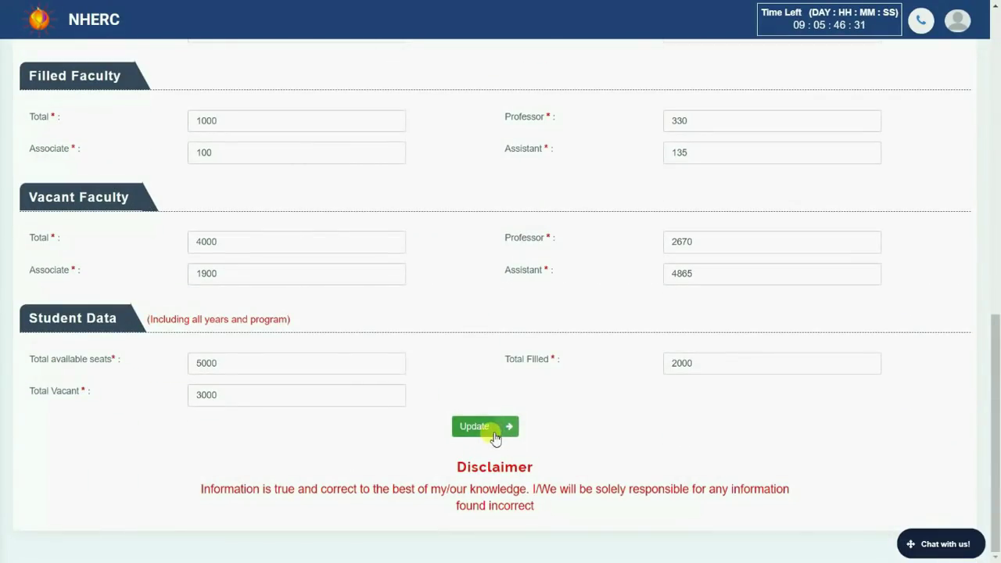
click(495, 435)
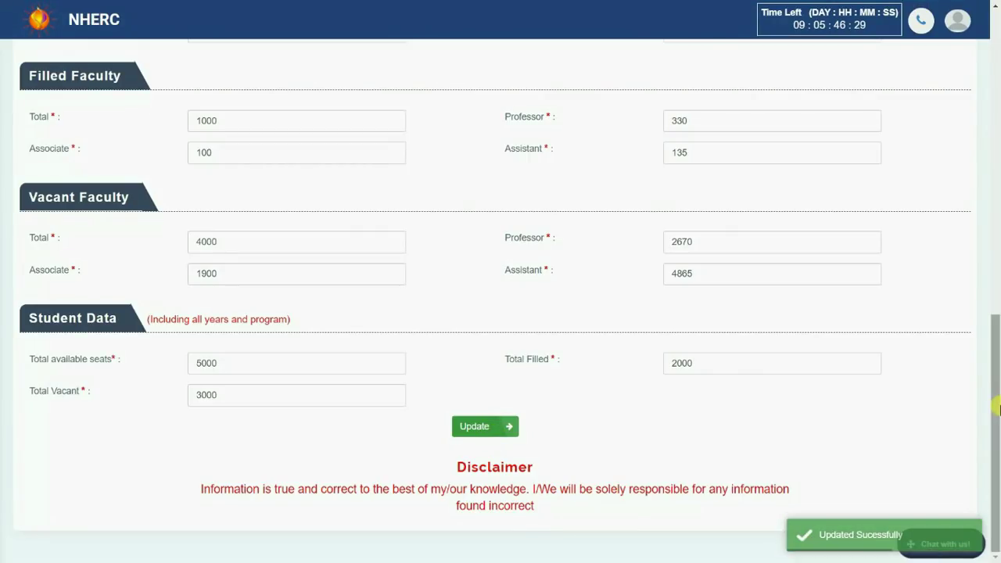
drag(999, 407, 986, 68)
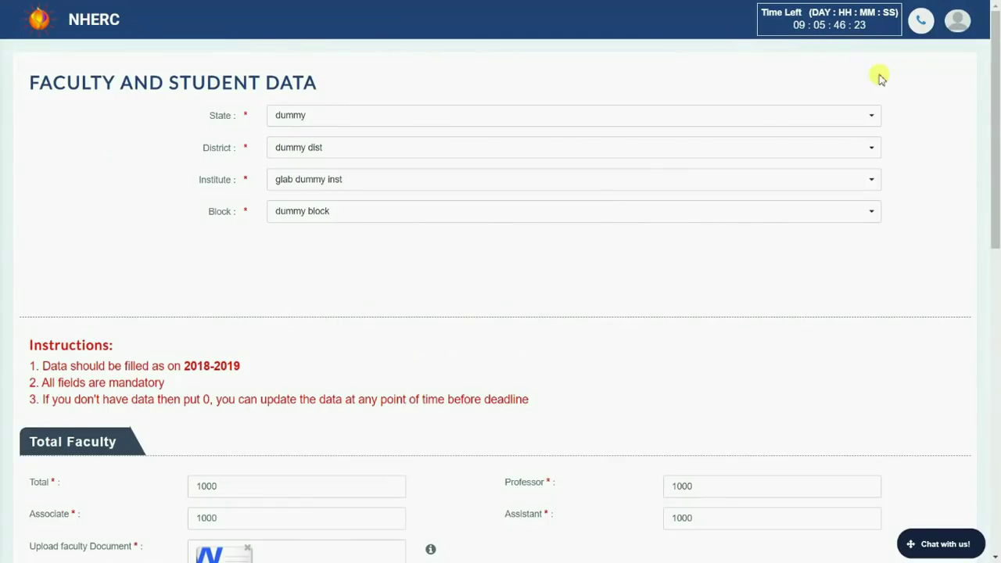
Step: Open the Support panel from the phone icon in the header
click(923, 21)
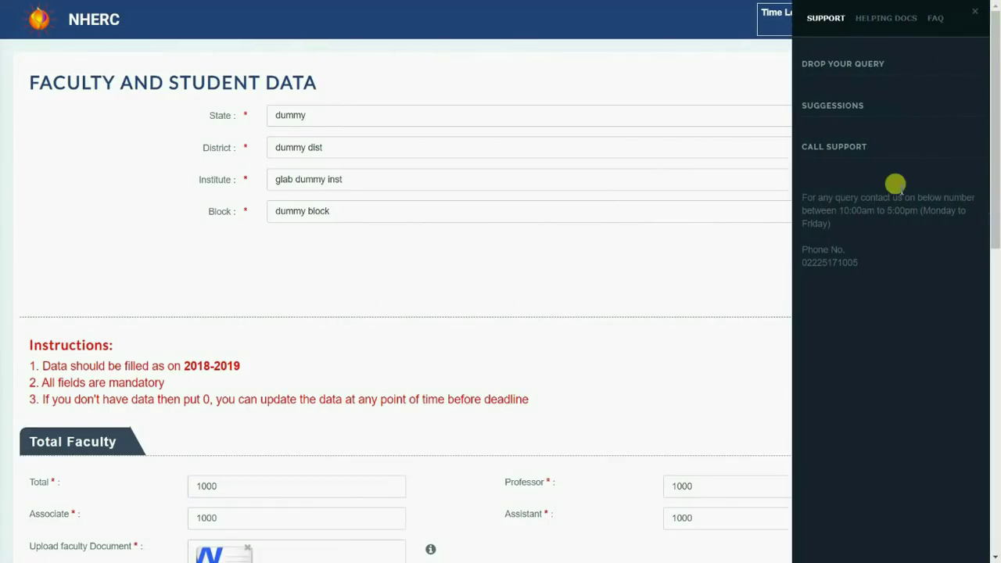